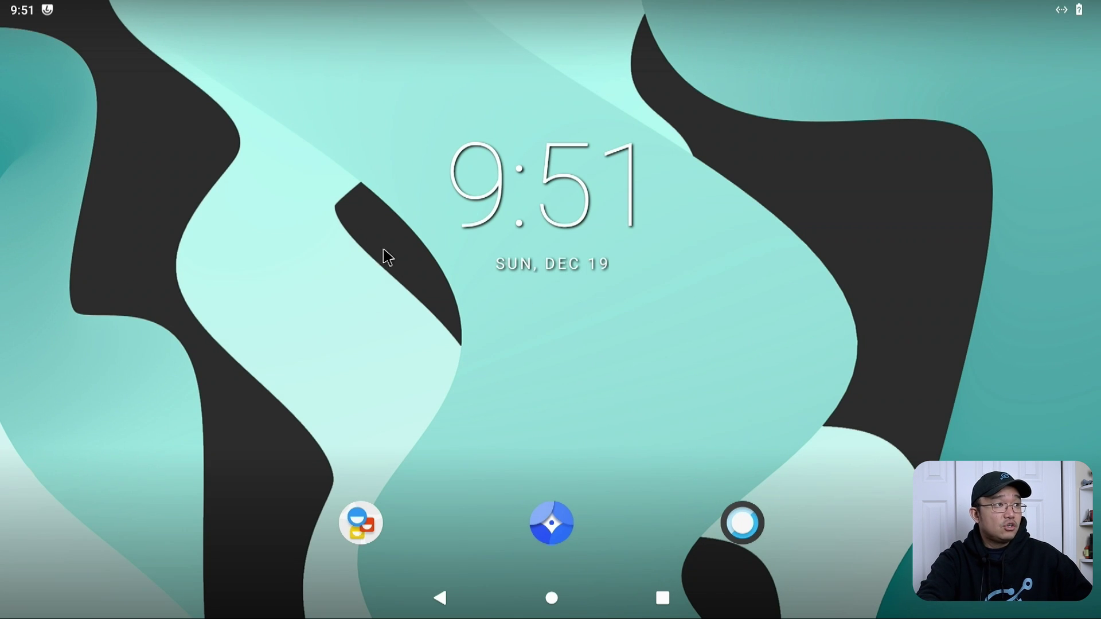
Step: Pull down the shade, expand to full quick settings with brightness, and briefly view tile editing
click(65, 10)
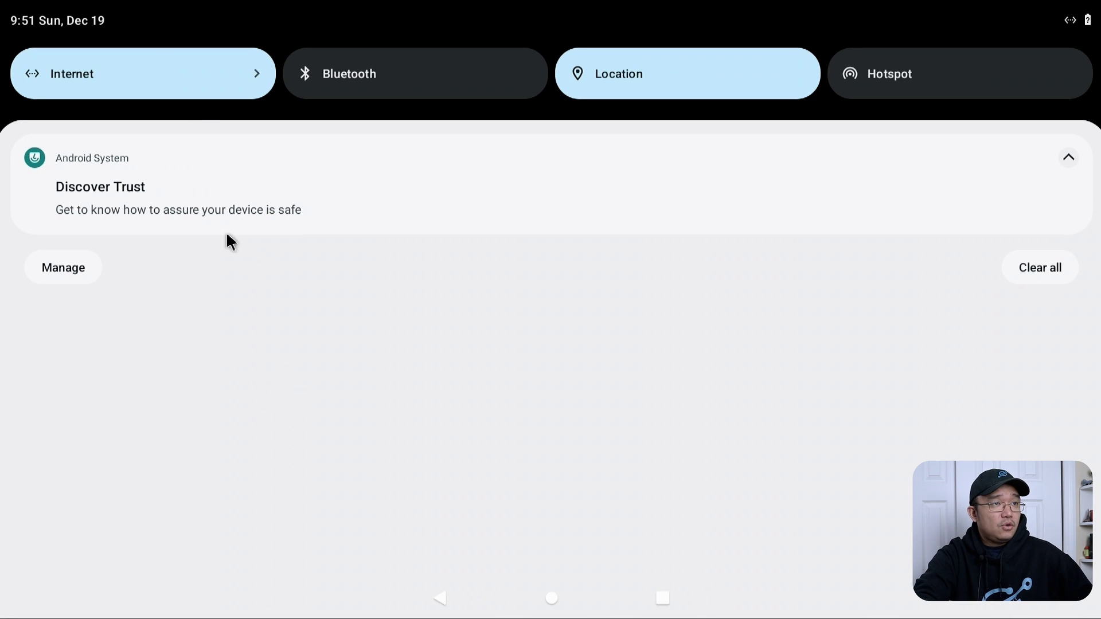
drag(64, 187, 602, 37)
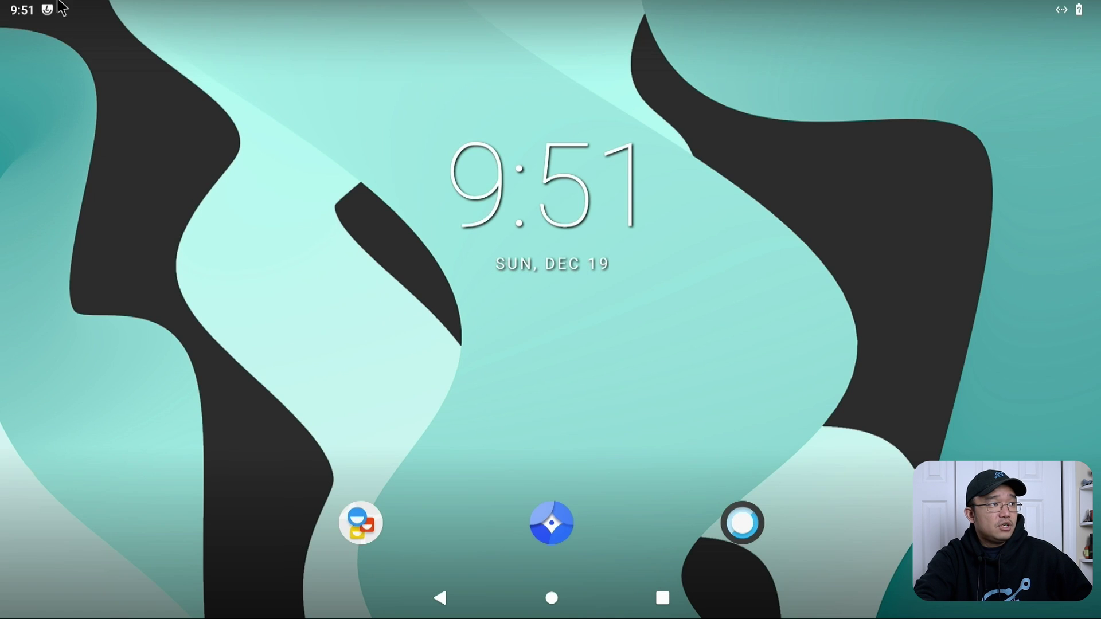
click(30, 12)
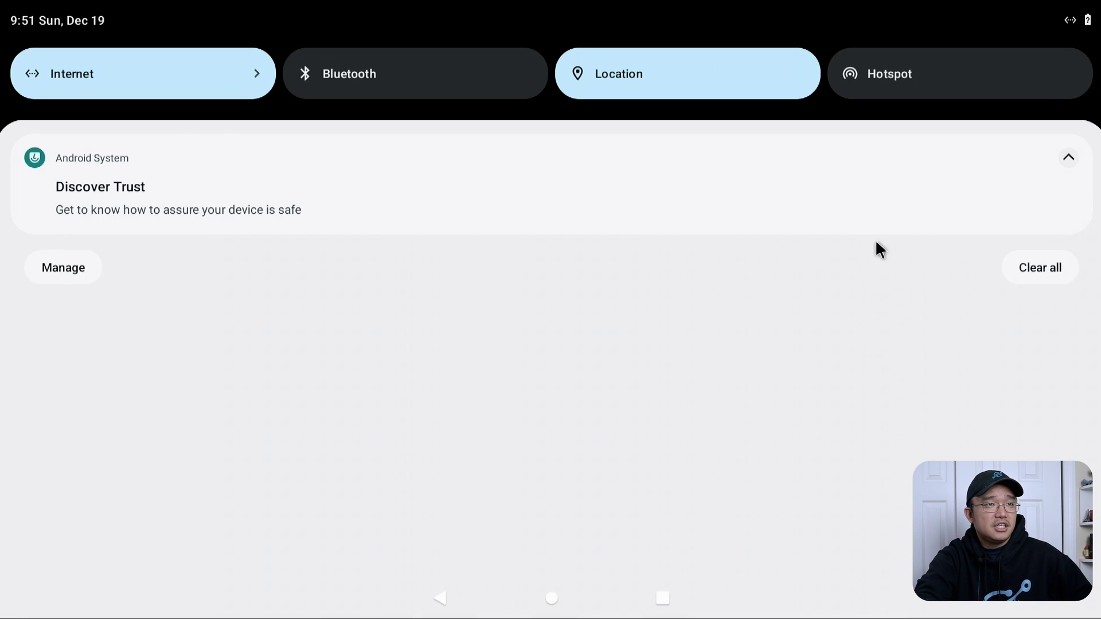
drag(827, 120, 811, 462)
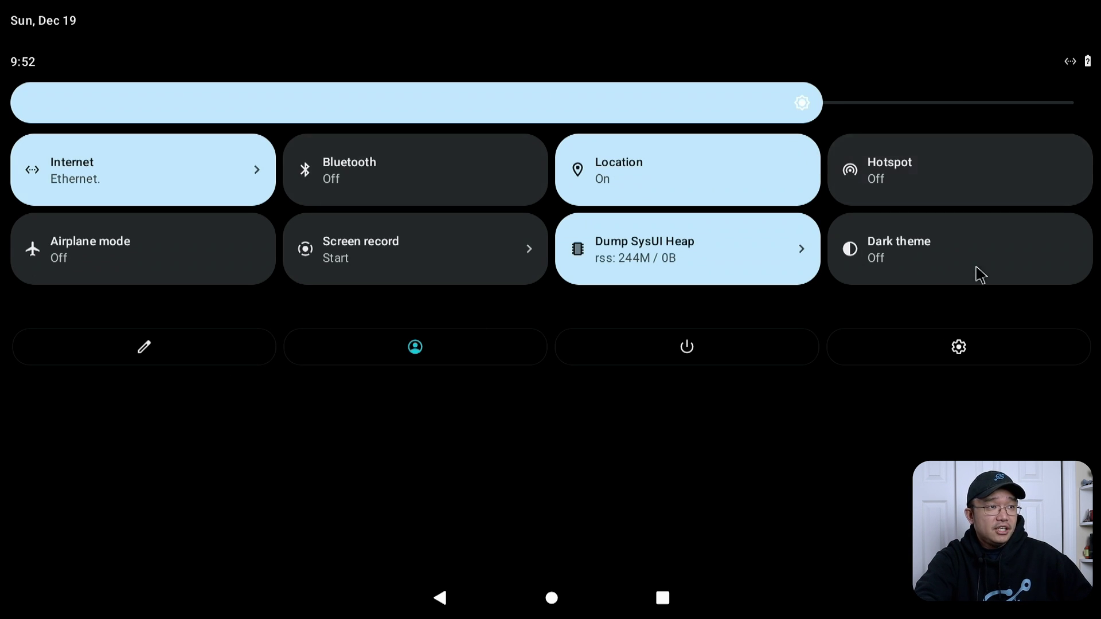
click(165, 347)
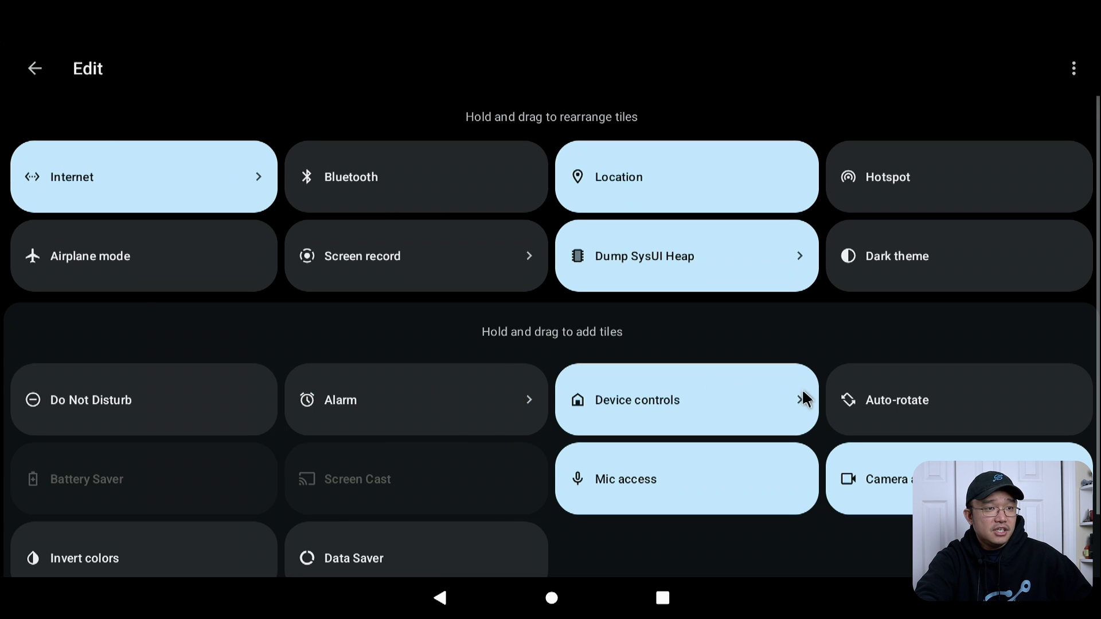
click(34, 69)
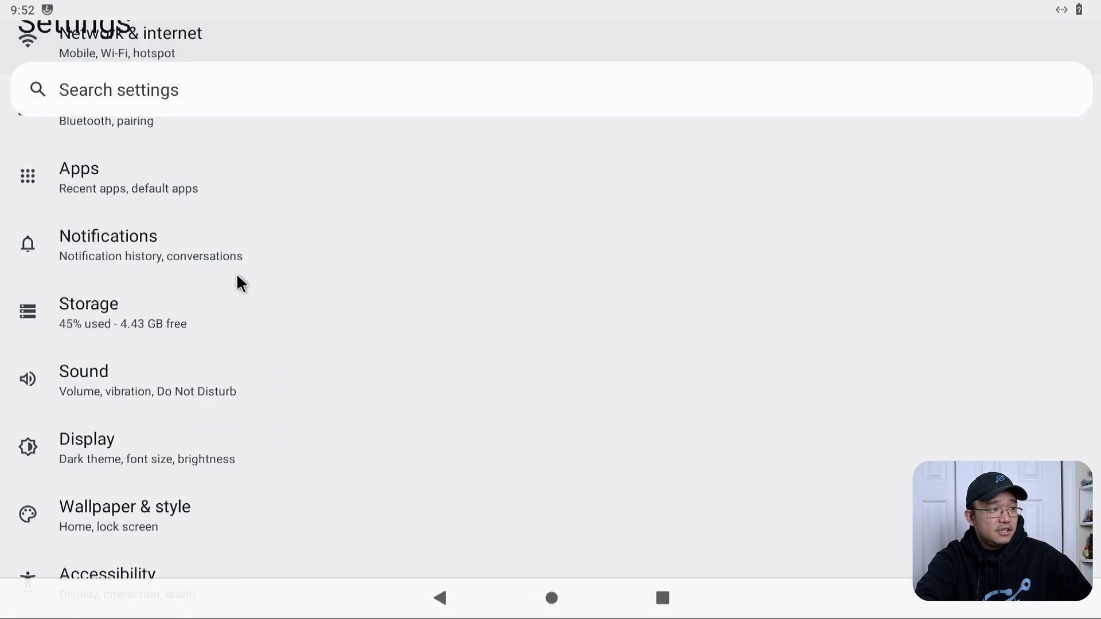
Step: Open About tablet and then its Android version details page
scroll(237, 281, up, 10)
scroll(240, 282, down, 10)
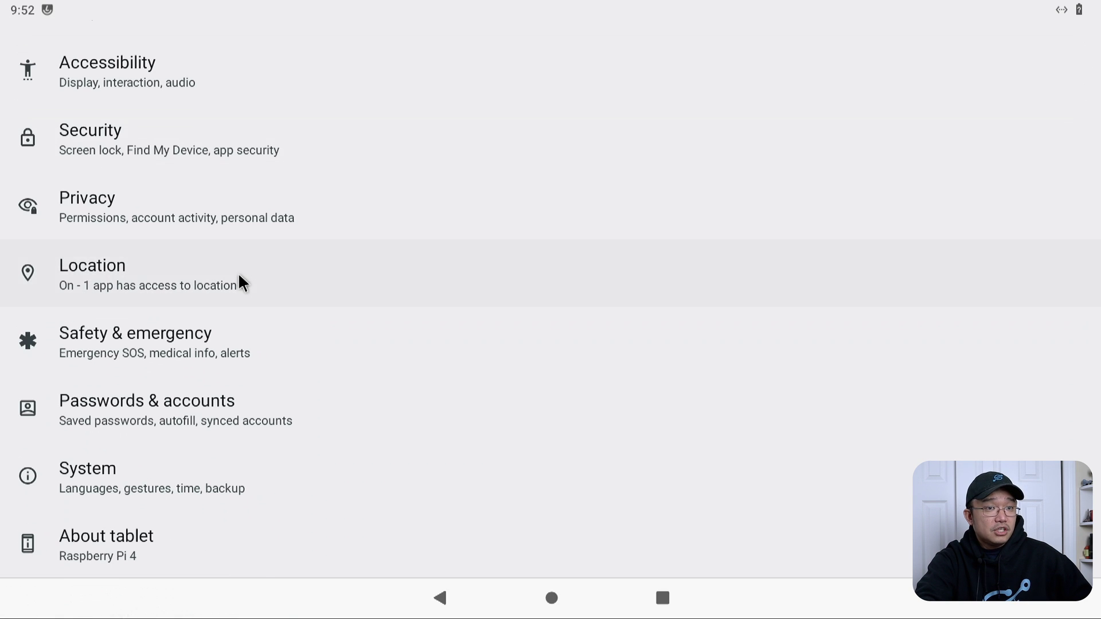
scroll(240, 282, up, 10)
scroll(241, 282, down, 10)
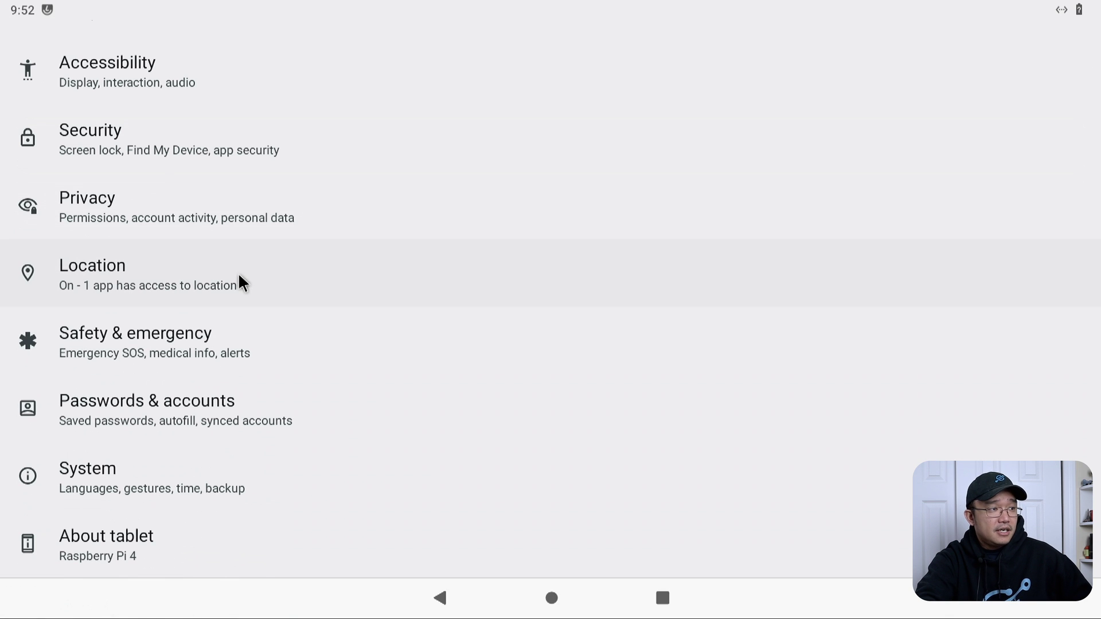
click(148, 539)
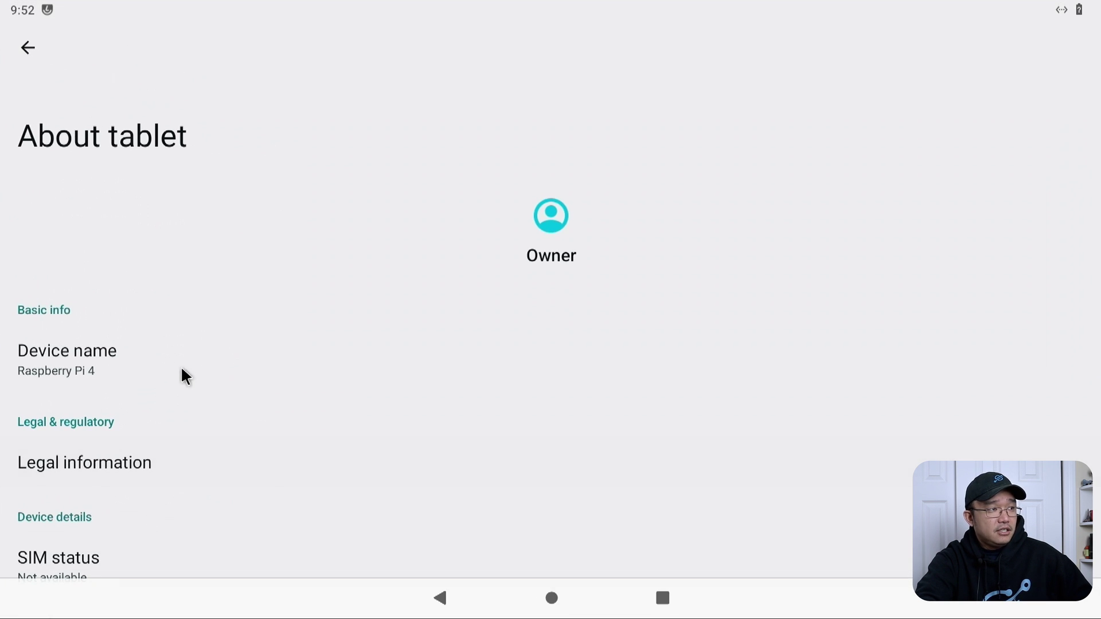
scroll(94, 441, down, 4)
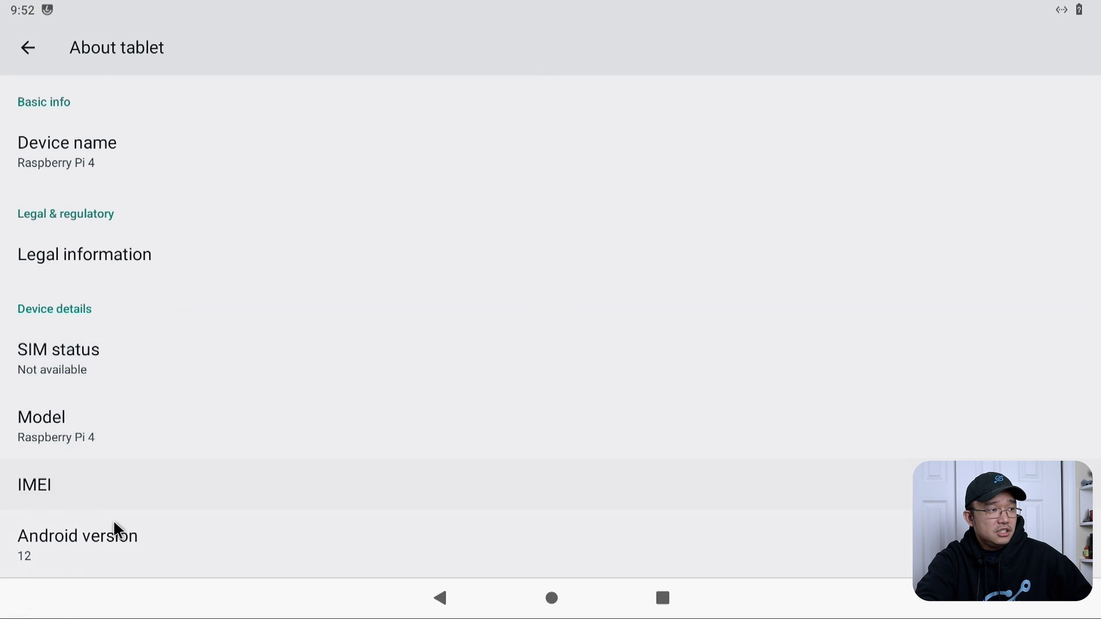
scroll(103, 459, down, 4)
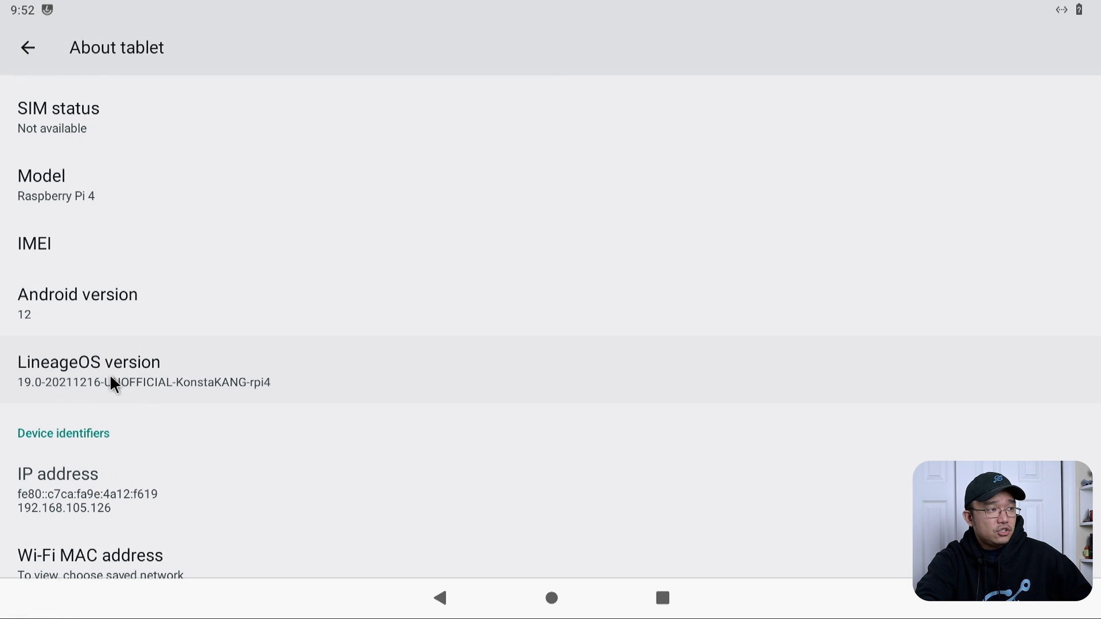
scroll(152, 453, down, 5)
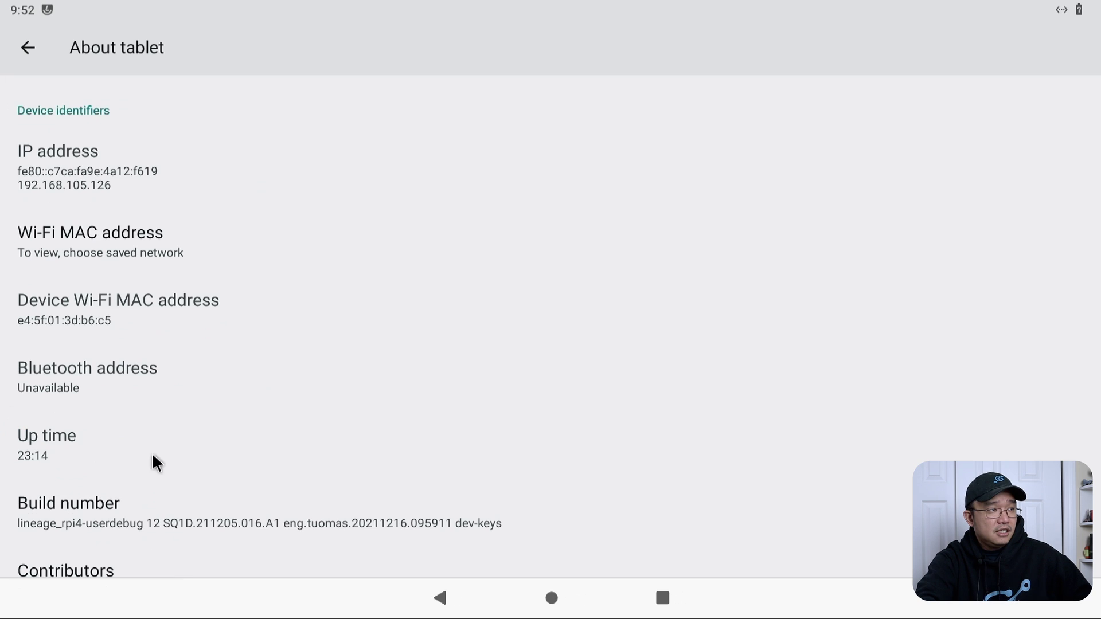
scroll(135, 504, down, 2)
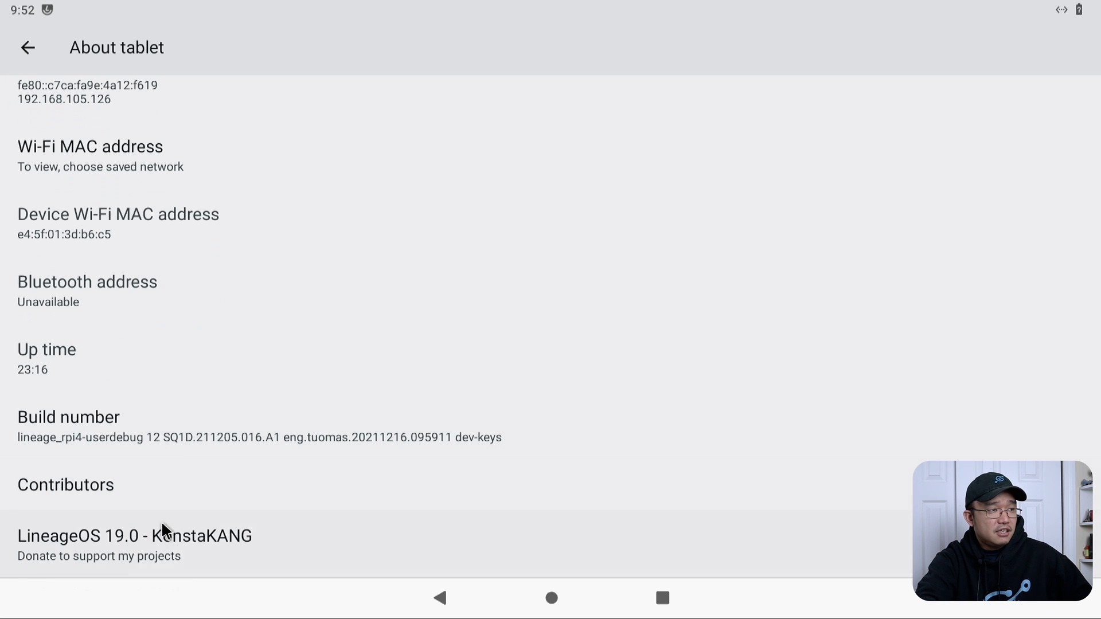
scroll(163, 526, up, 15)
scroll(91, 414, down, 4)
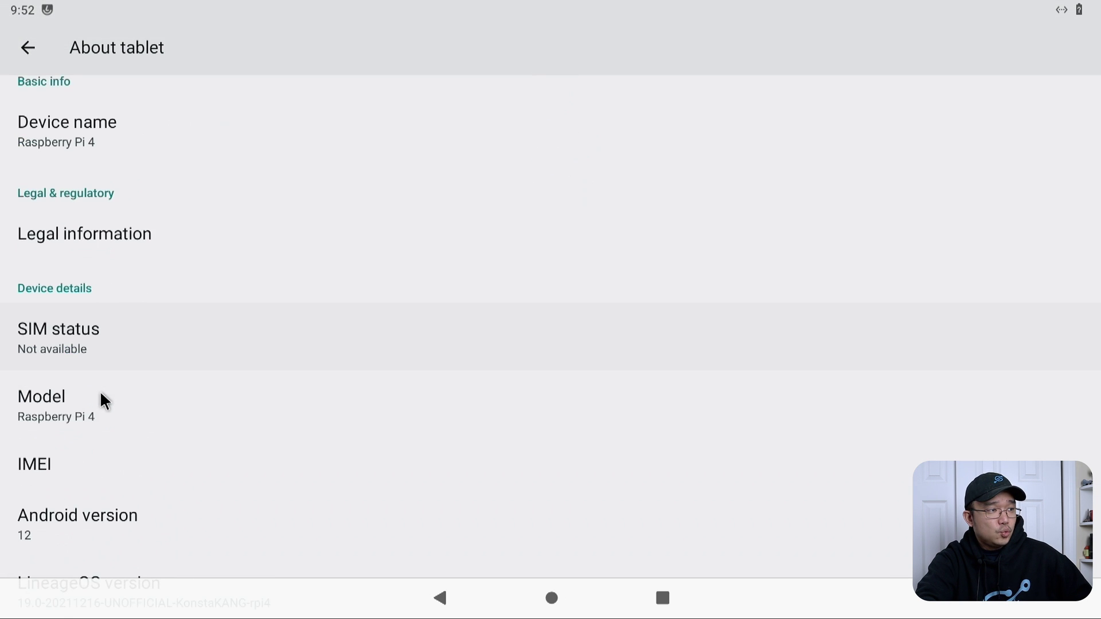
scroll(102, 413, down, 1)
click(107, 461)
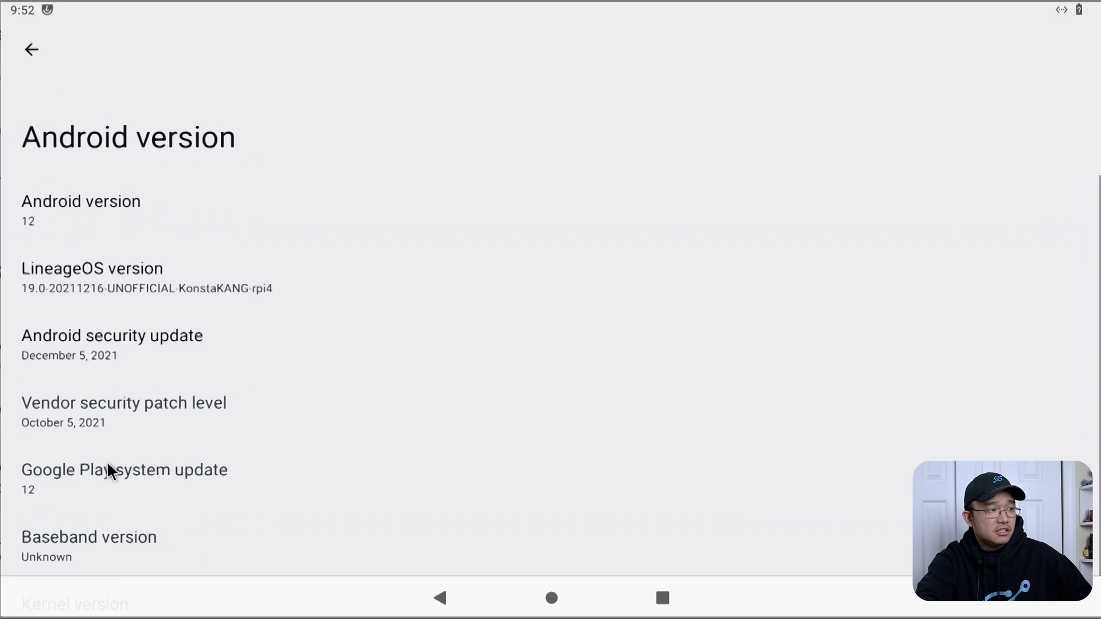
Step: Unlock the Android 12 easter egg by turning the clock hand to 12, then return
click(101, 227)
click(101, 227)
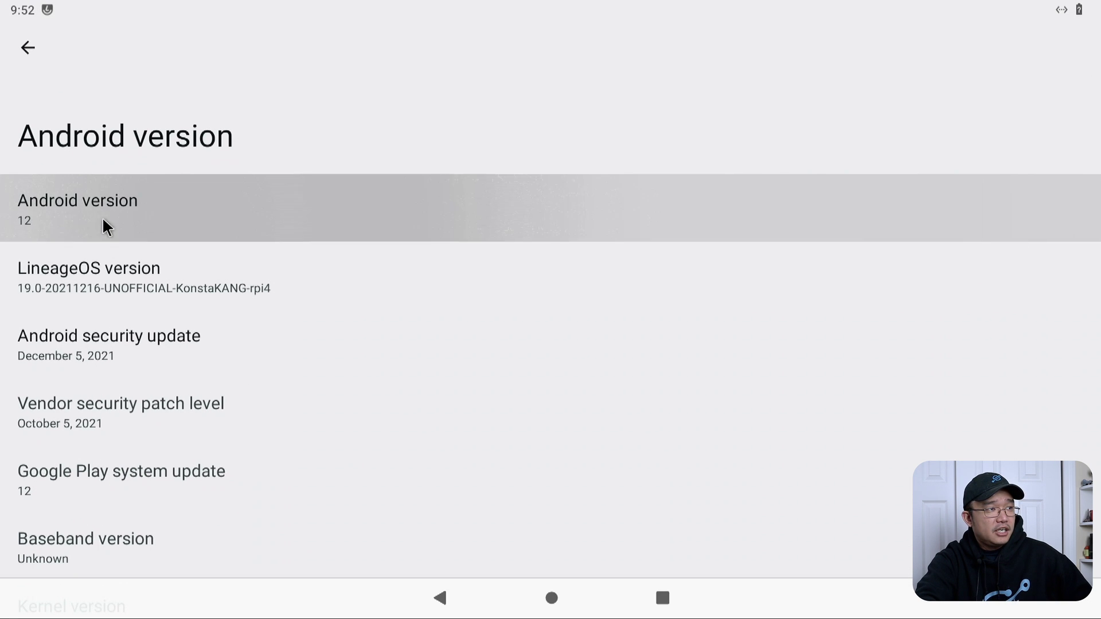
click(101, 227)
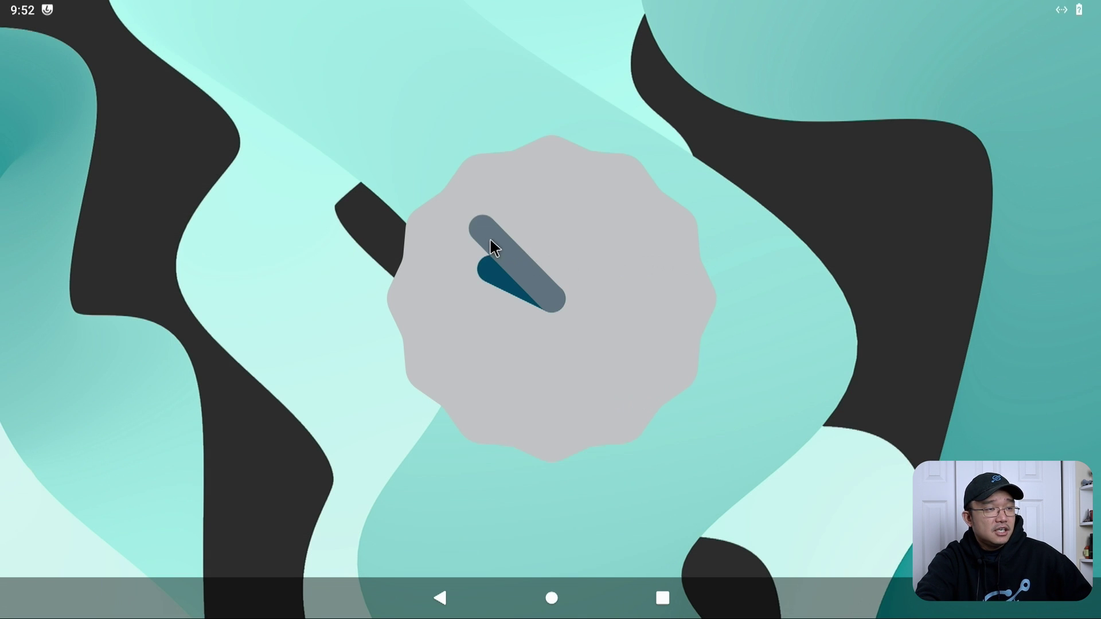
drag(493, 247, 540, 187)
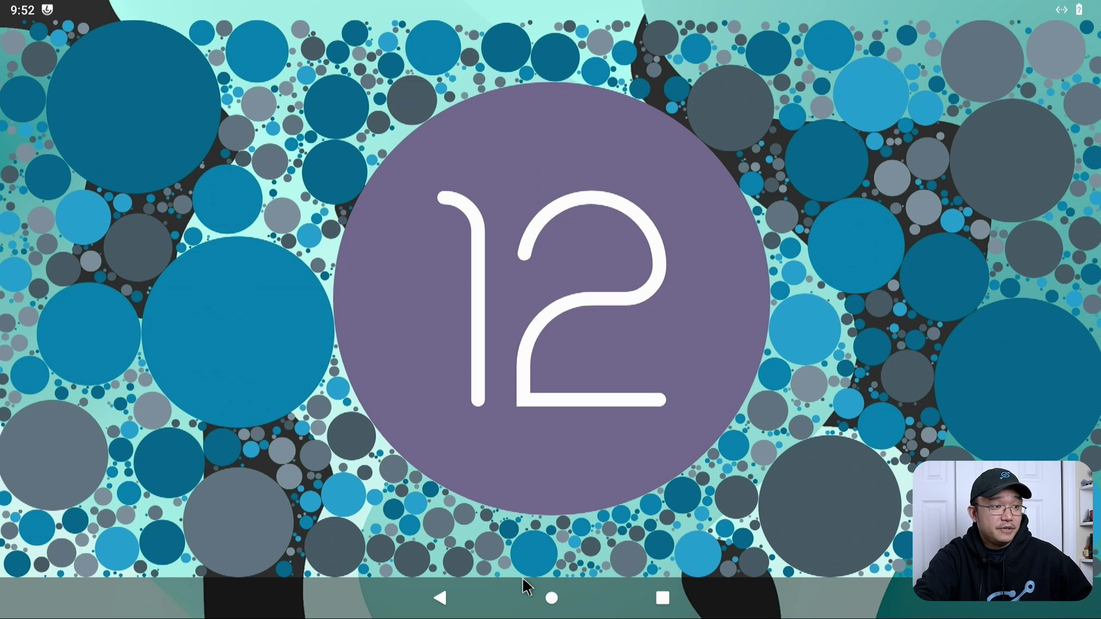
click(439, 599)
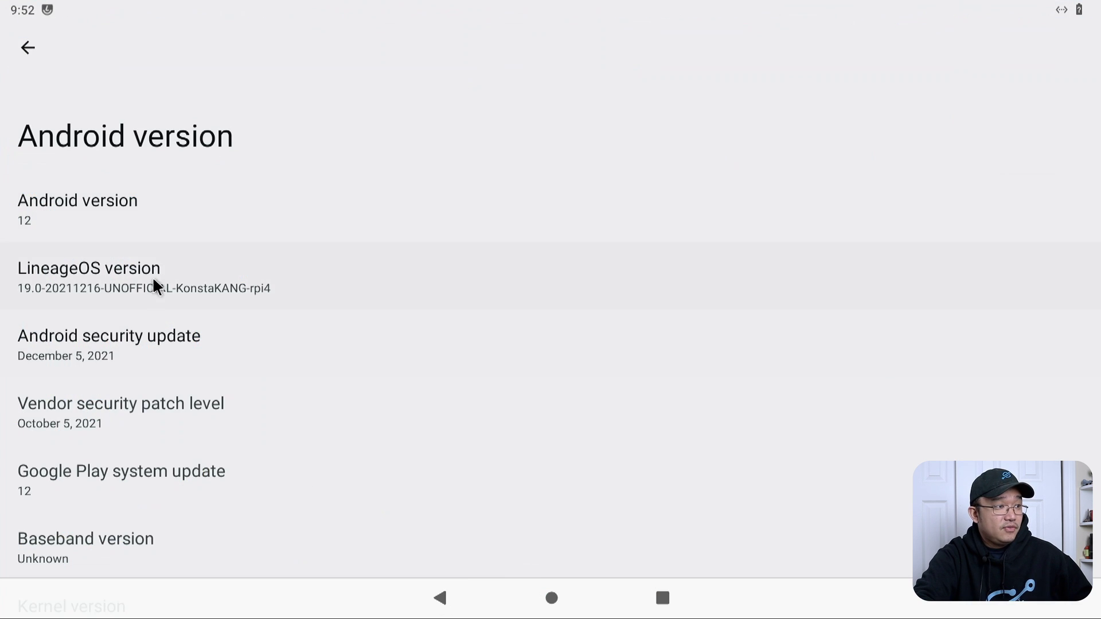
Step: Return from the Android version details to the main Settings list
scroll(166, 298, down, 5)
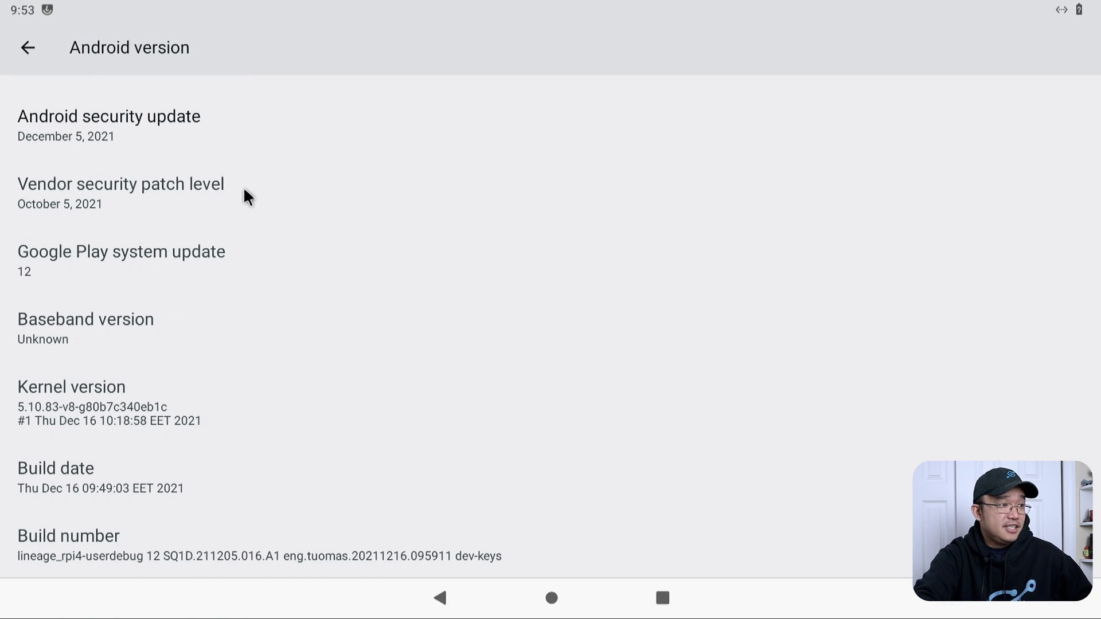
click(440, 598)
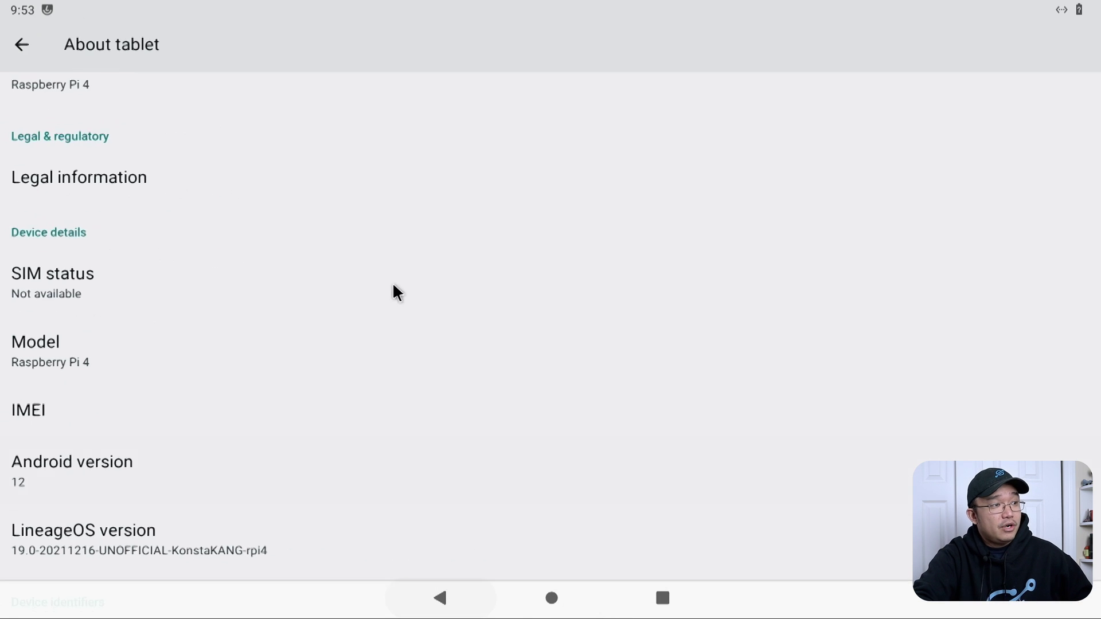
scroll(304, 287, down, 8)
scroll(282, 286, up, 10)
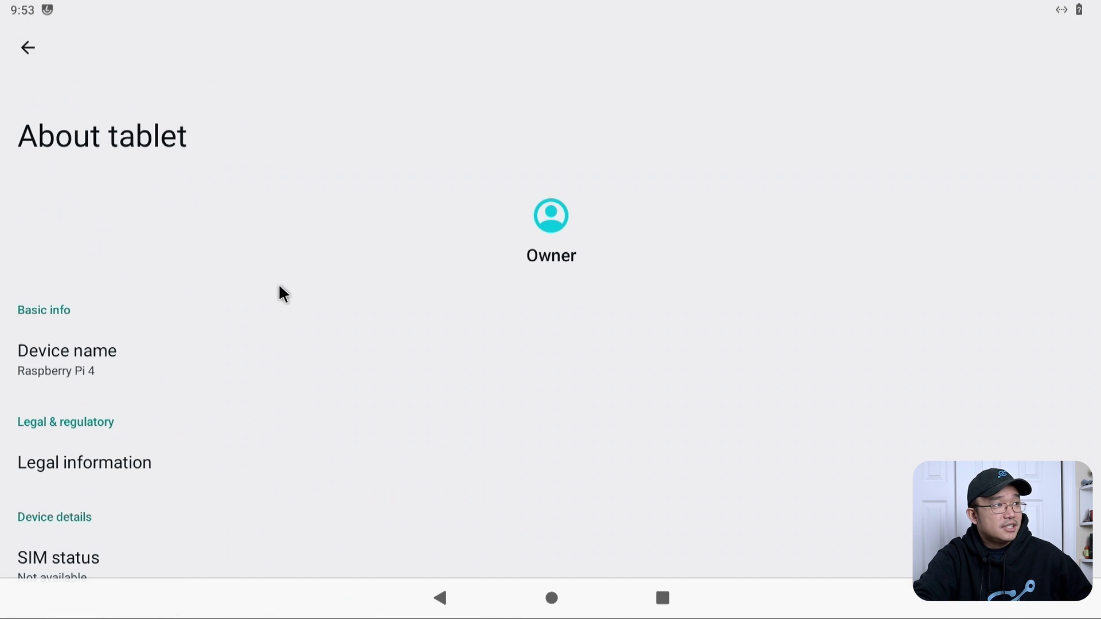
click(28, 47)
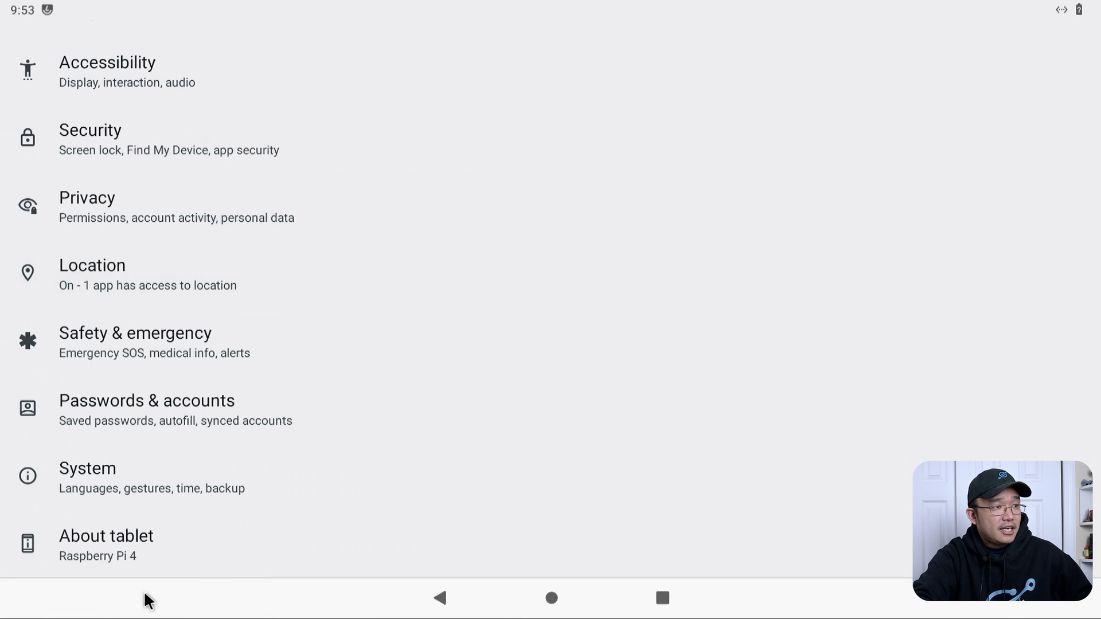
Step: Open System > Advanced settings and leave the audio device at 3.5mm jack
click(119, 486)
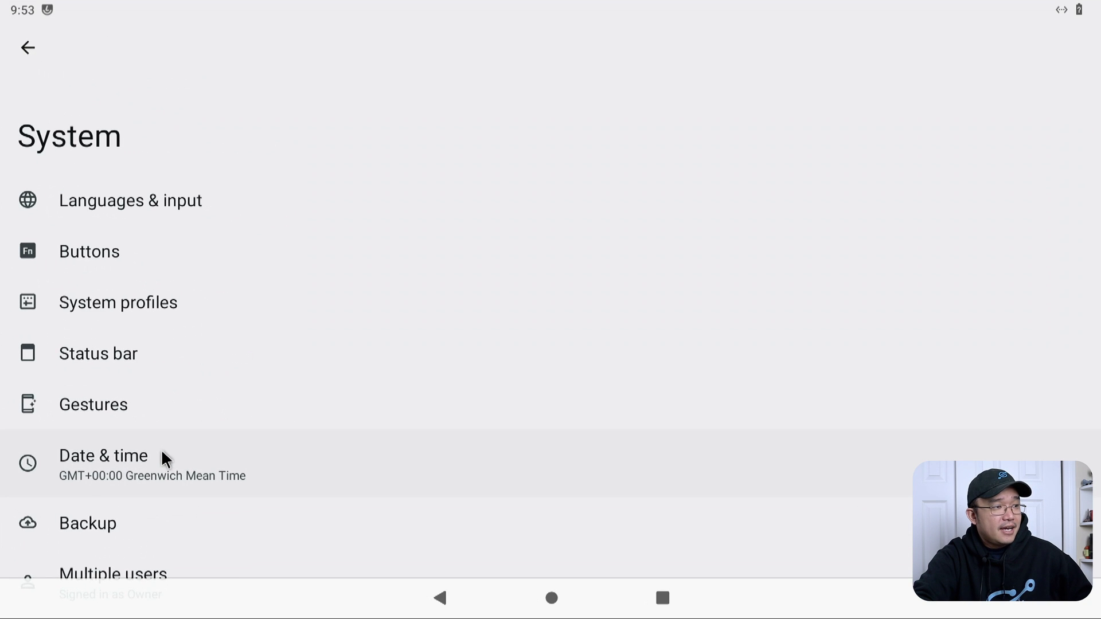
scroll(409, 350, down, 3)
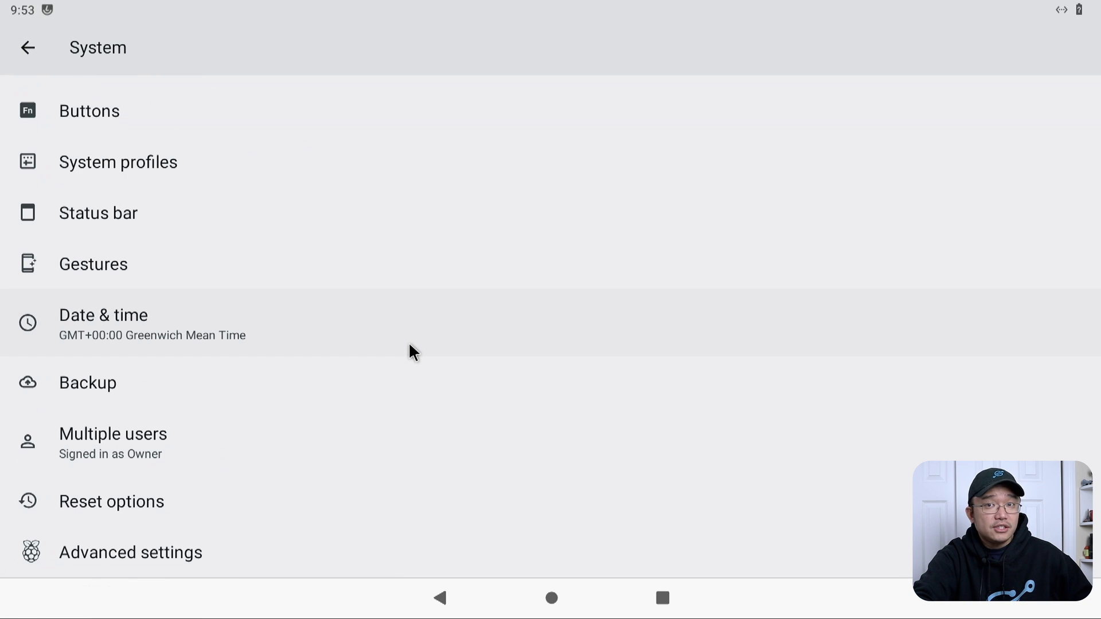
click(158, 559)
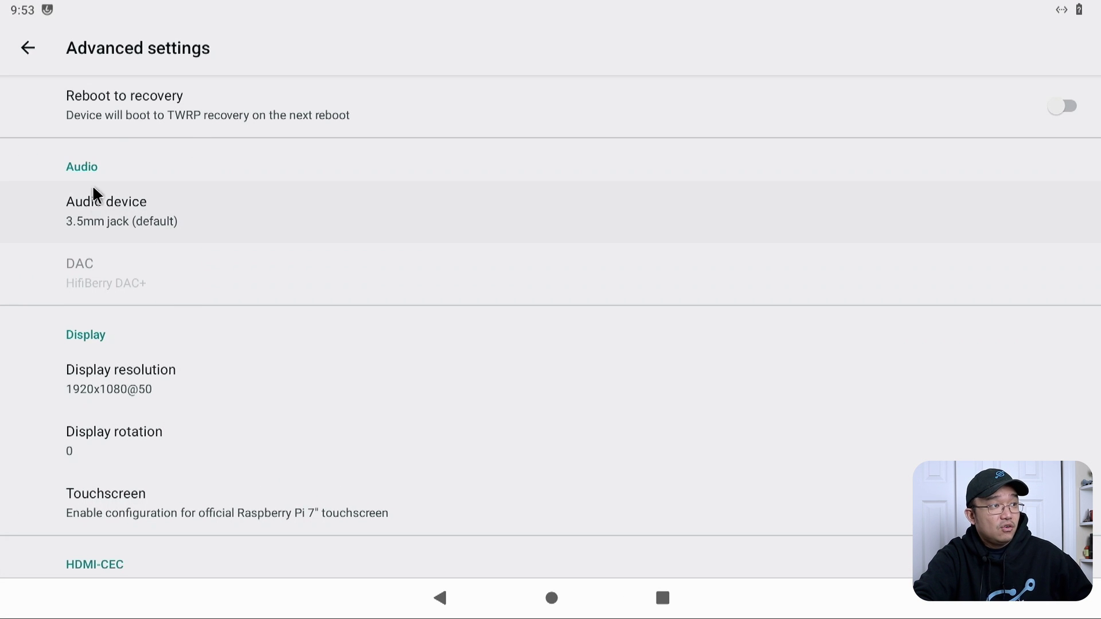
click(91, 220)
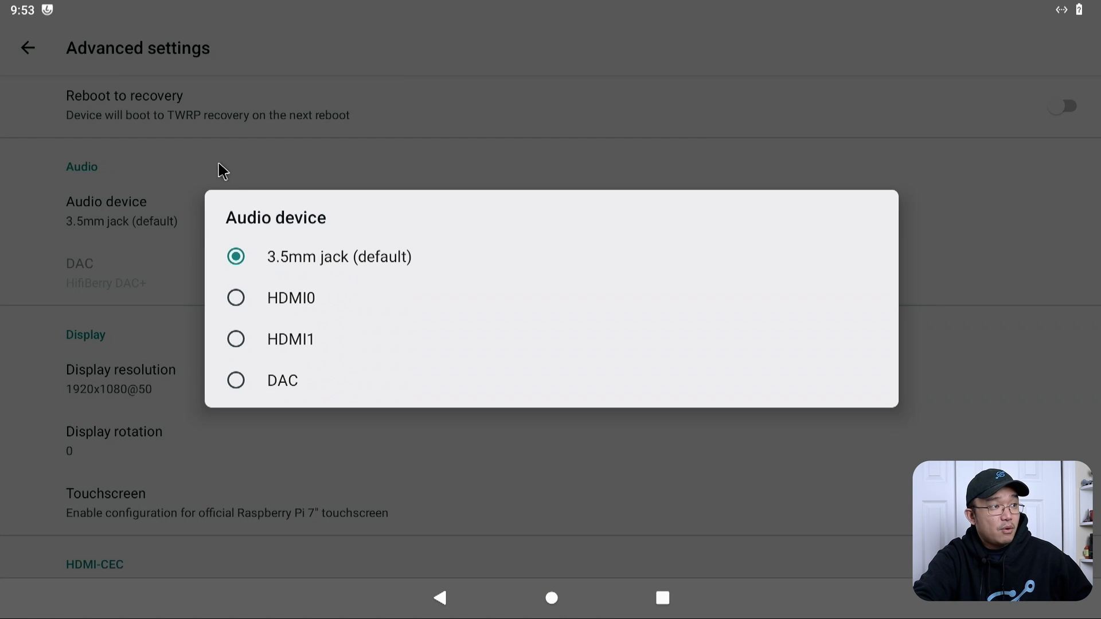
click(127, 215)
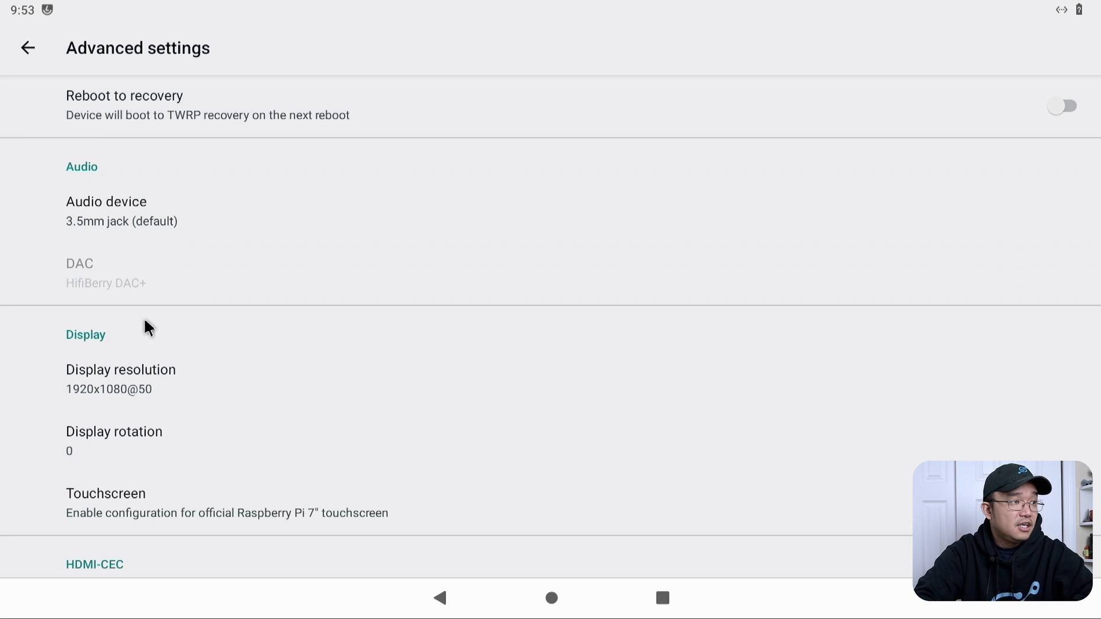
scroll(143, 321, down, 5)
Step: Open the display resolution choices and dismiss them, keeping 1920x1080@50
scroll(199, 304, up, 2)
click(162, 198)
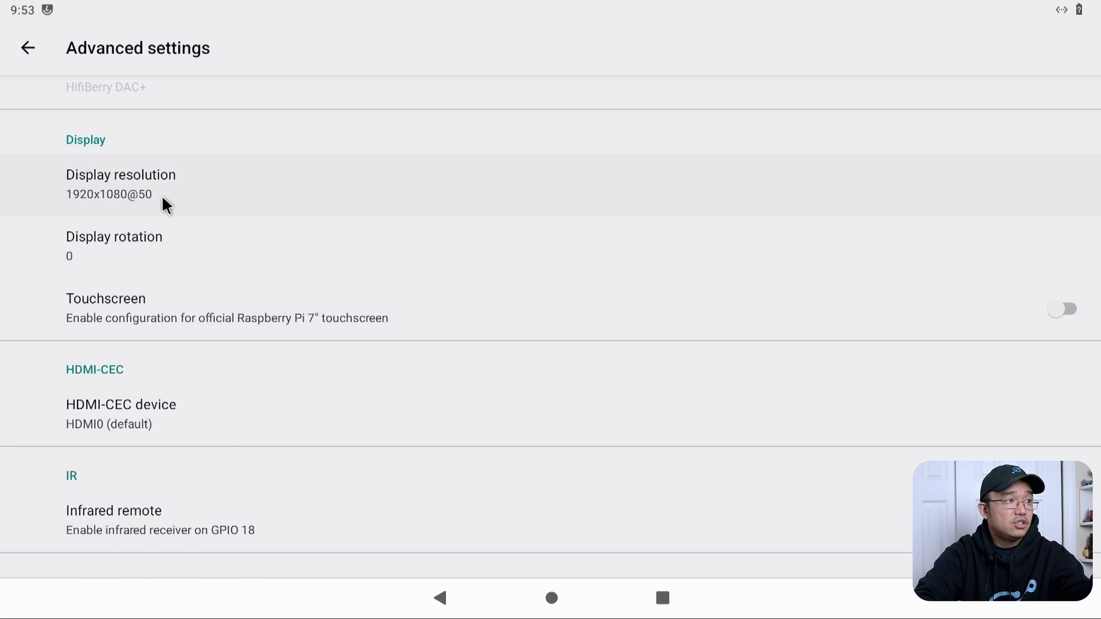
scroll(470, 143, up, 3)
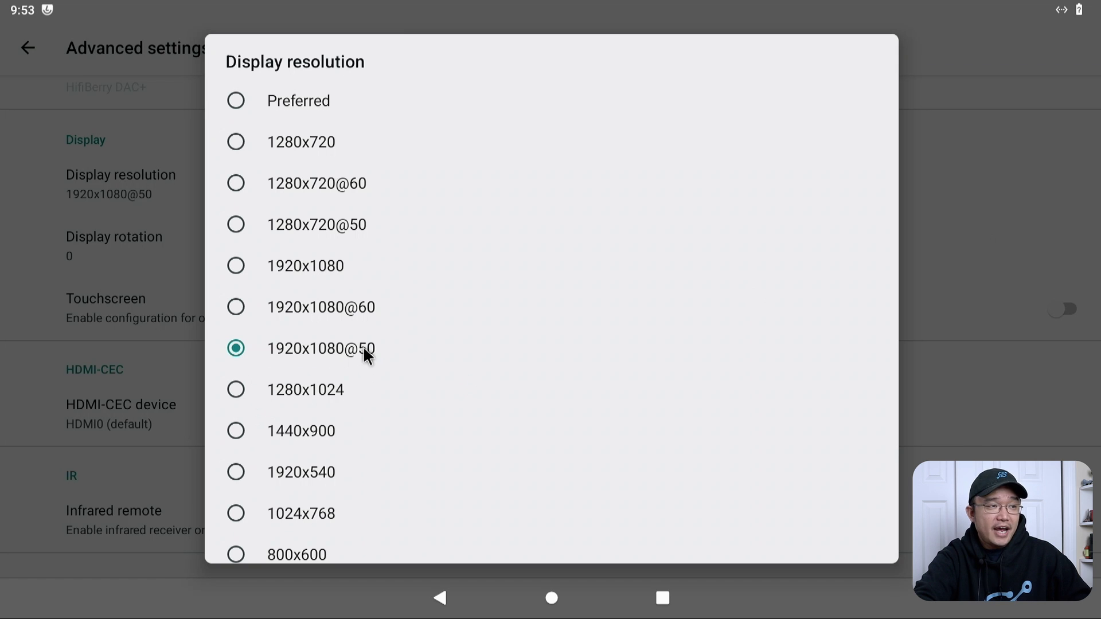
click(1021, 163)
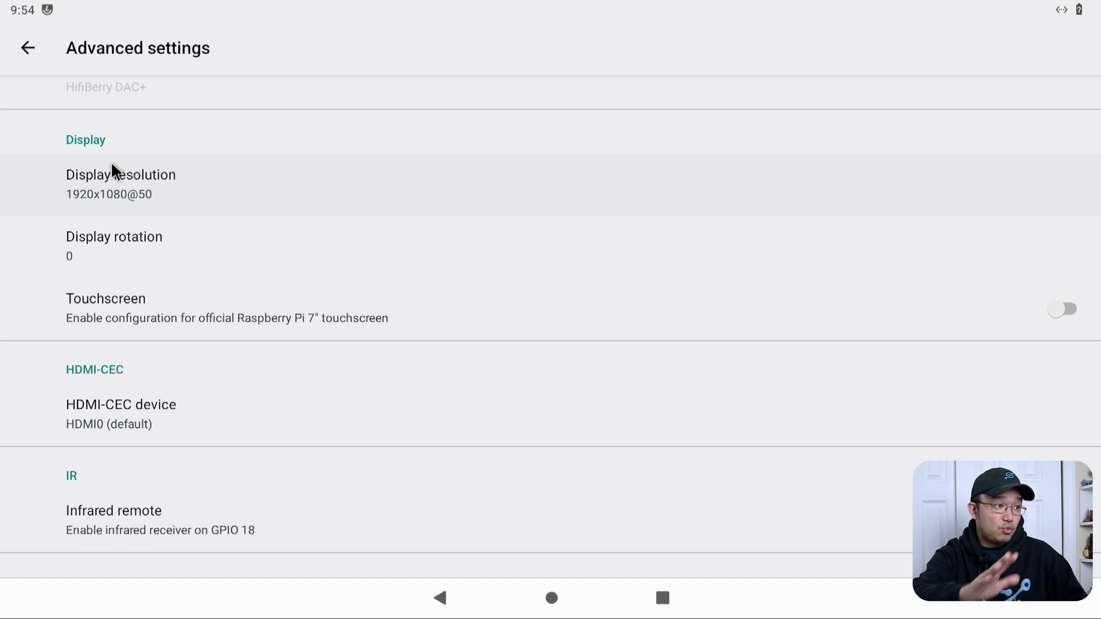
scroll(500, 269, down, 5)
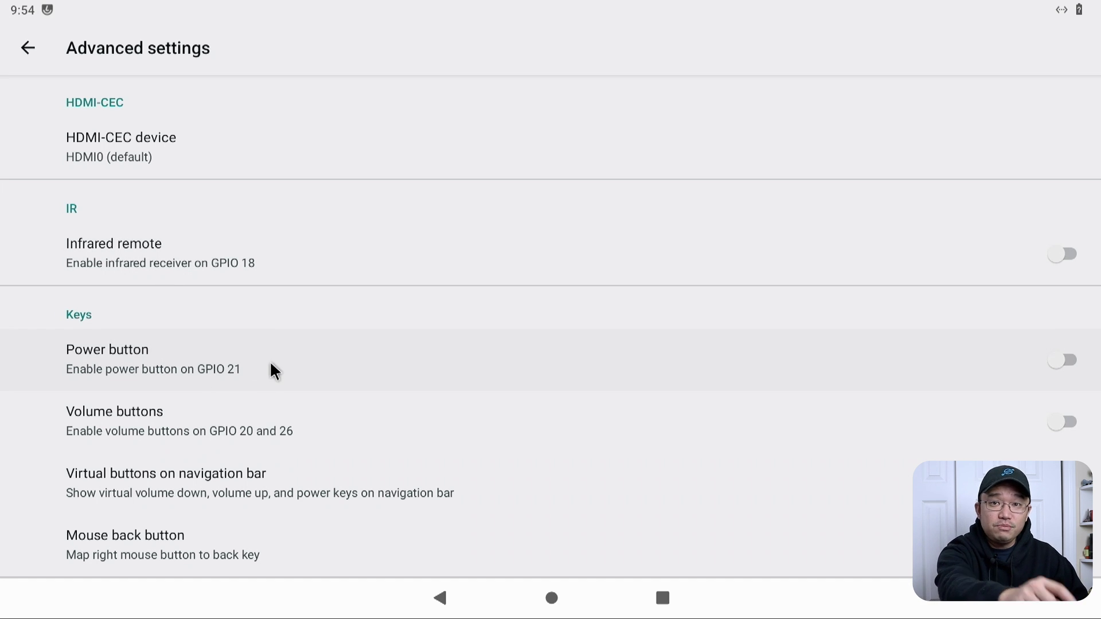
scroll(271, 365, down, 3)
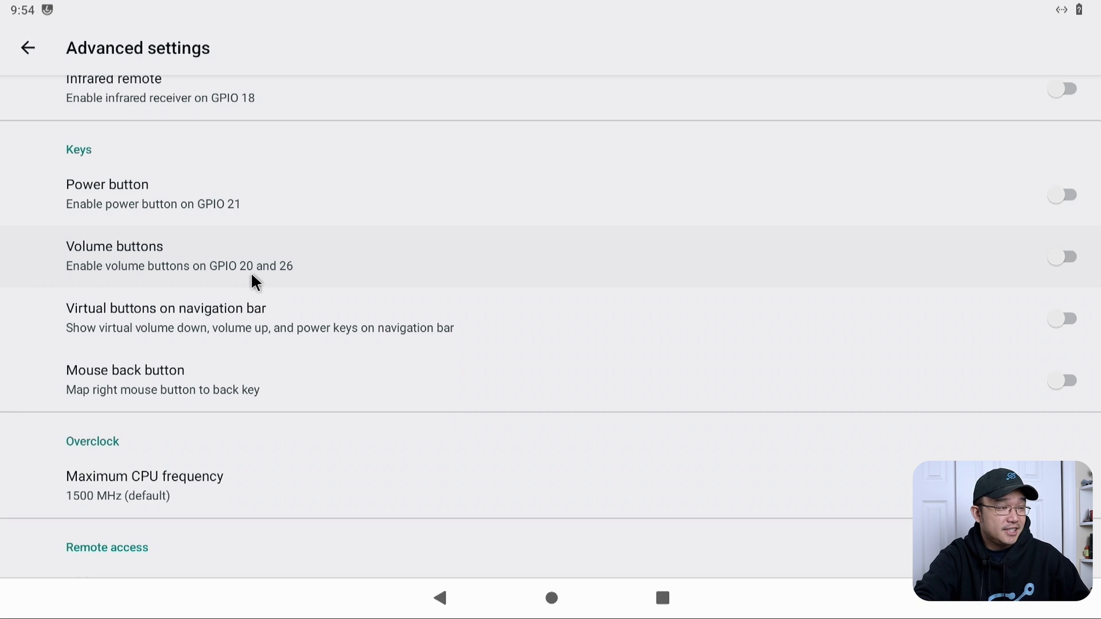
scroll(149, 466, down, 10)
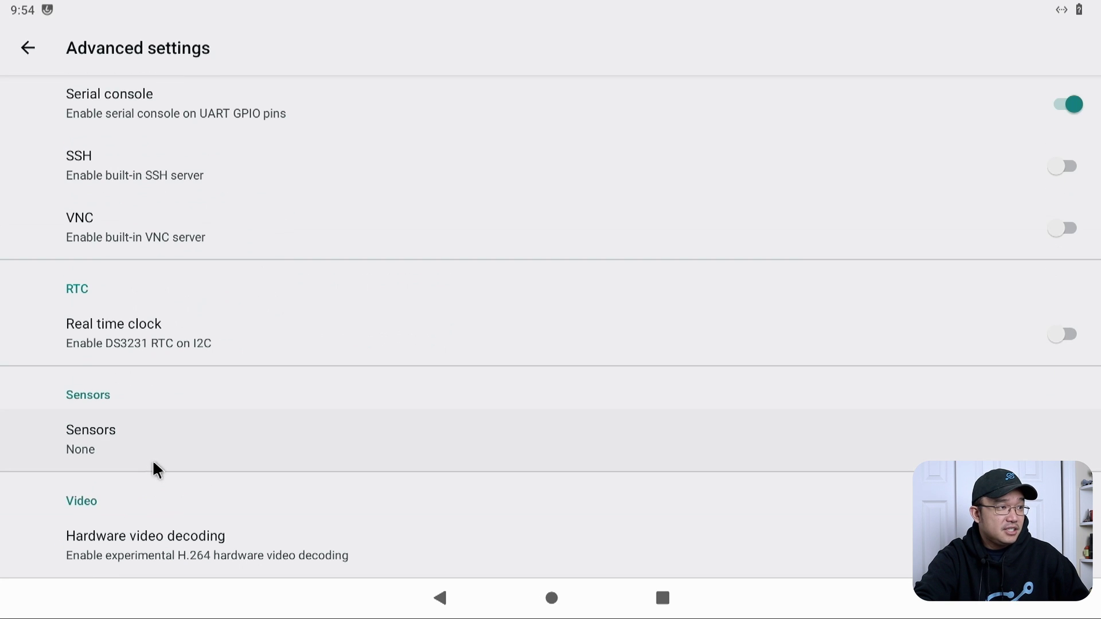
scroll(194, 327, up, 7)
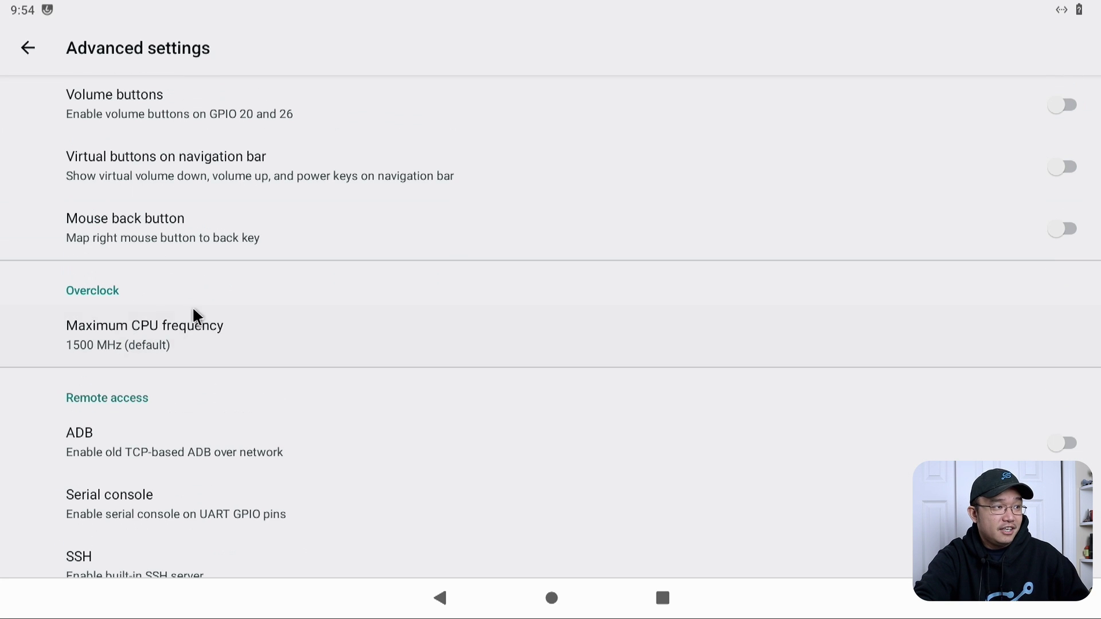
click(172, 340)
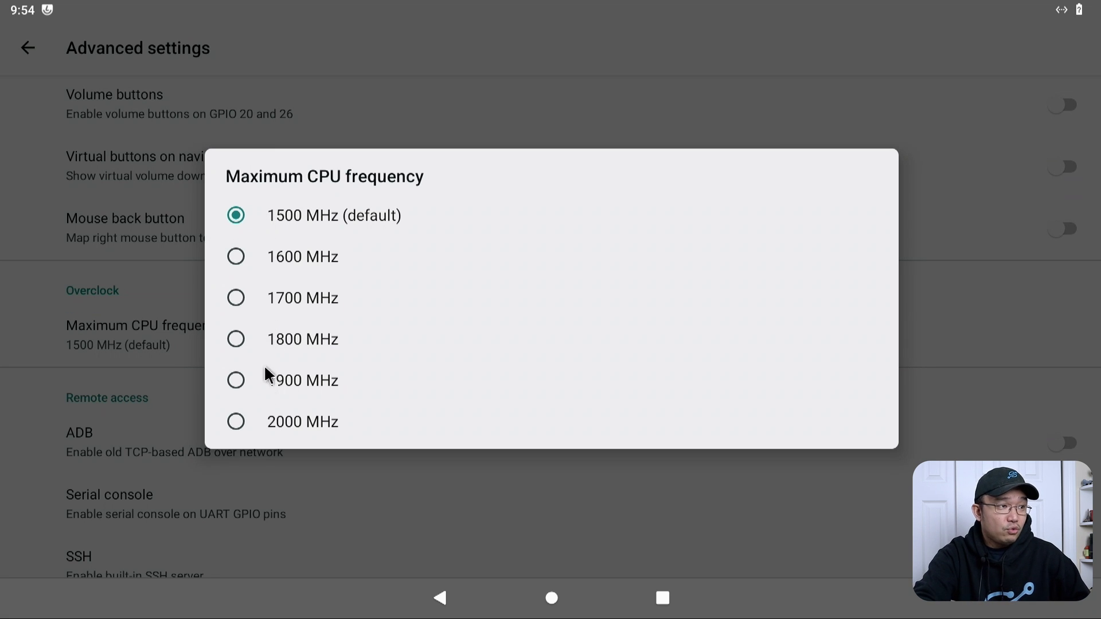
click(32, 355)
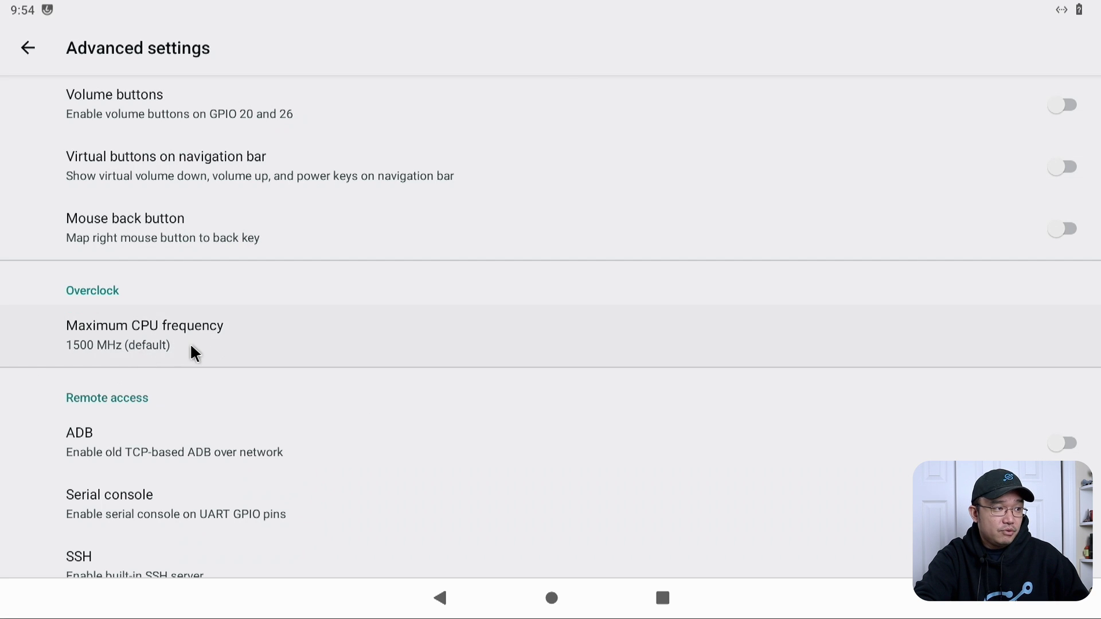
scroll(191, 351, down, 3)
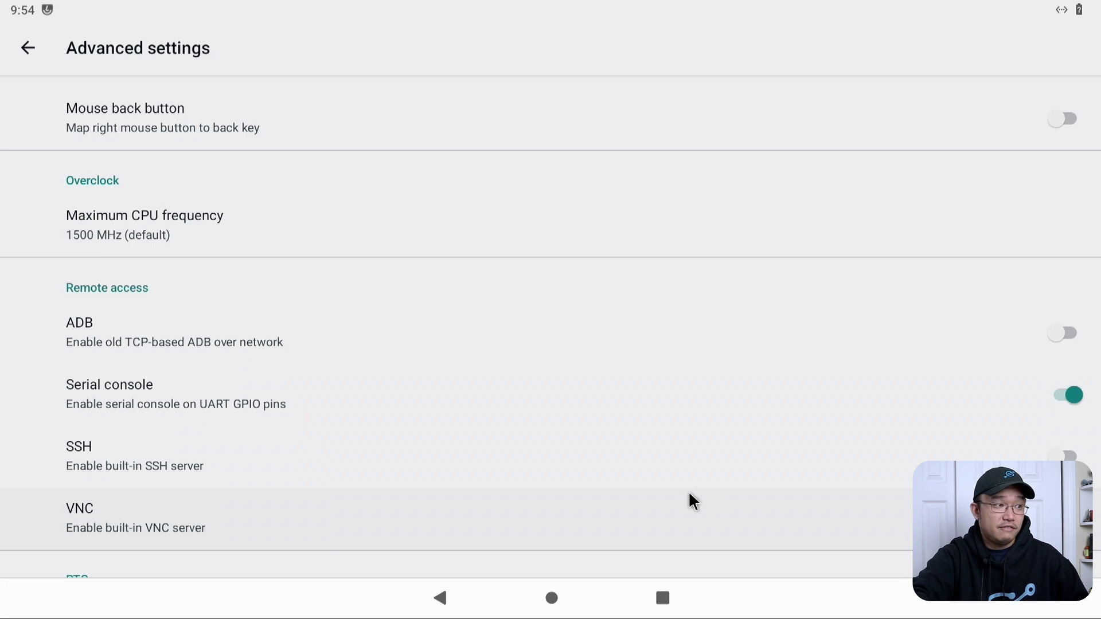
scroll(283, 515, down, 5)
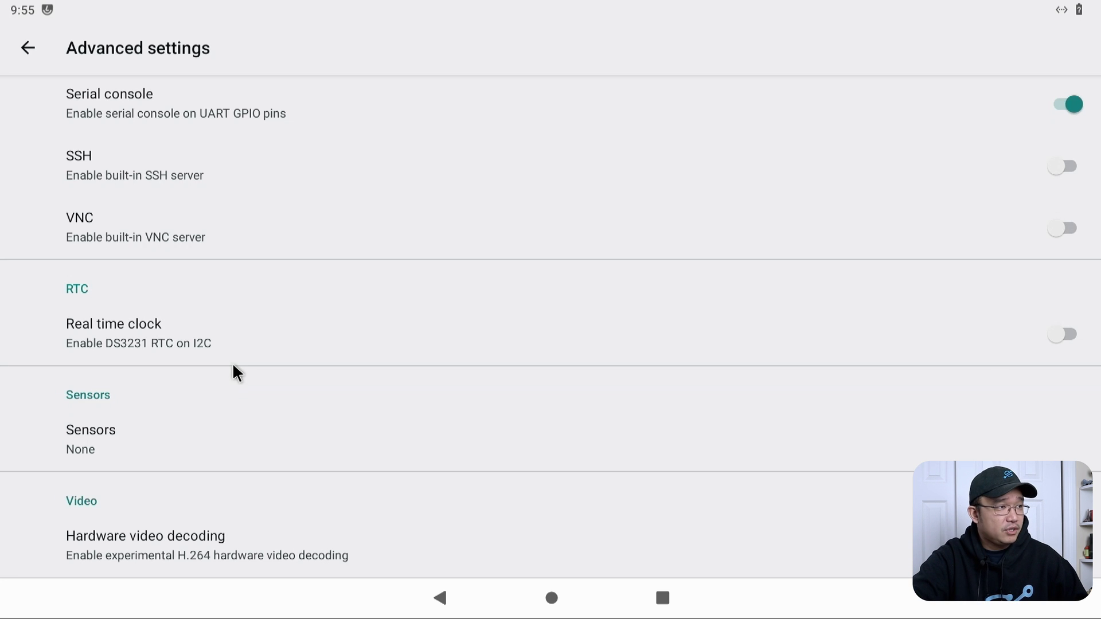
scroll(235, 367, up, 5)
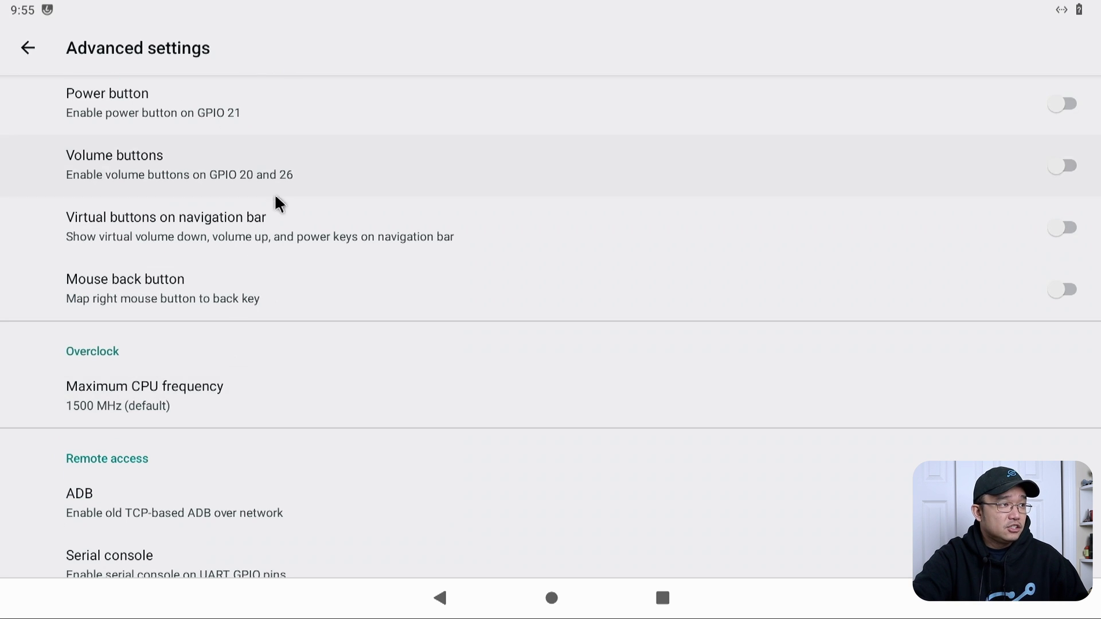
scroll(279, 204, up, 10)
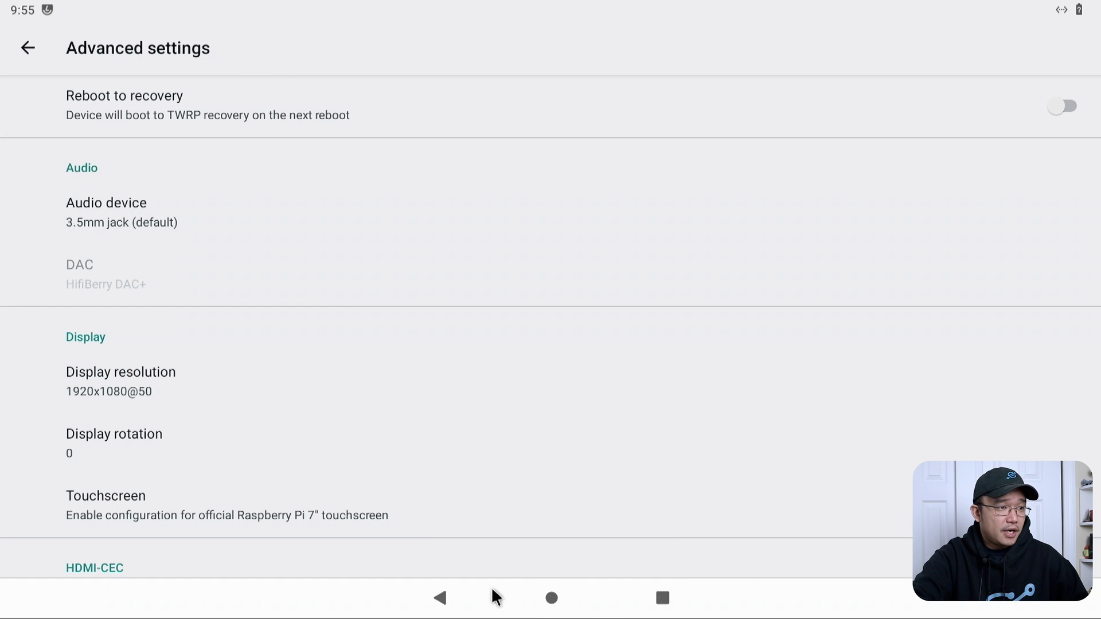
click(439, 598)
Step: Go to the home screen, launch the browser on Google, and select its address
click(549, 600)
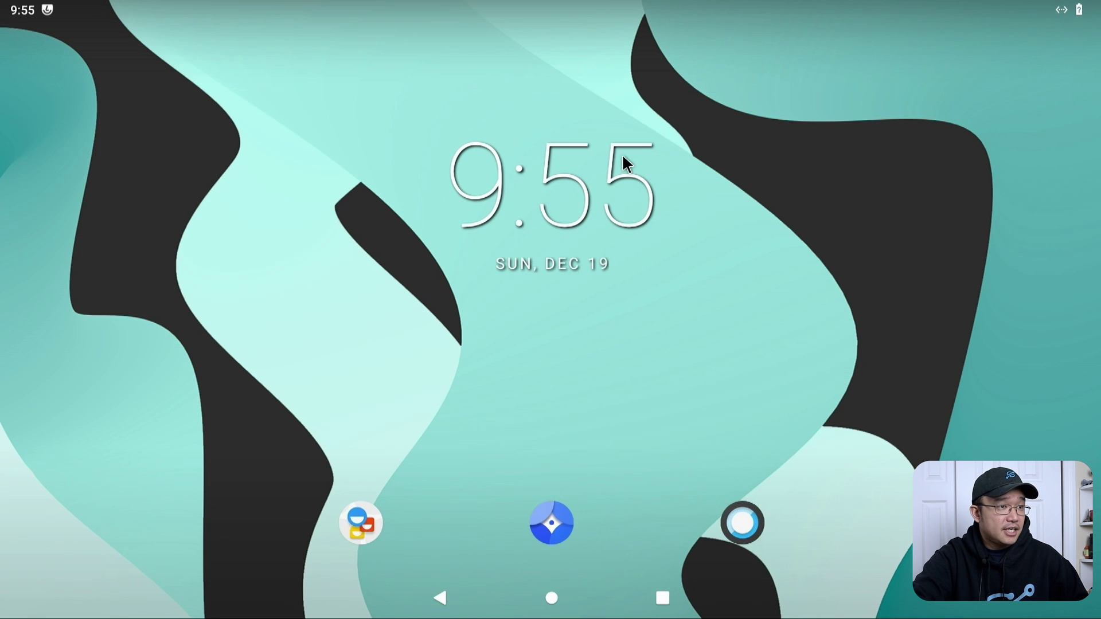
click(554, 513)
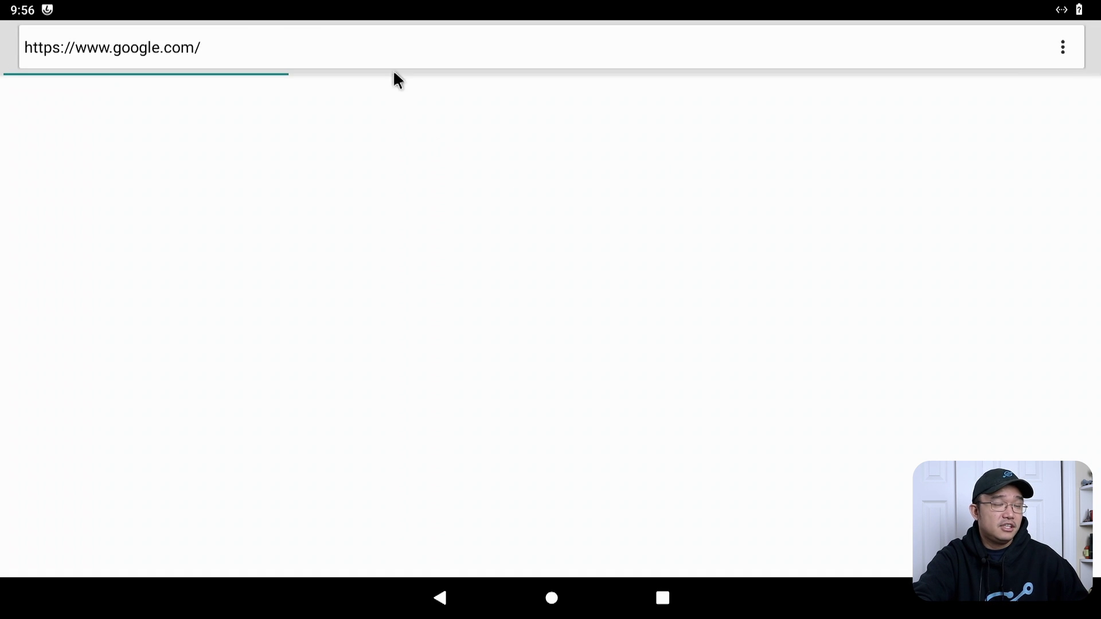
click(403, 51)
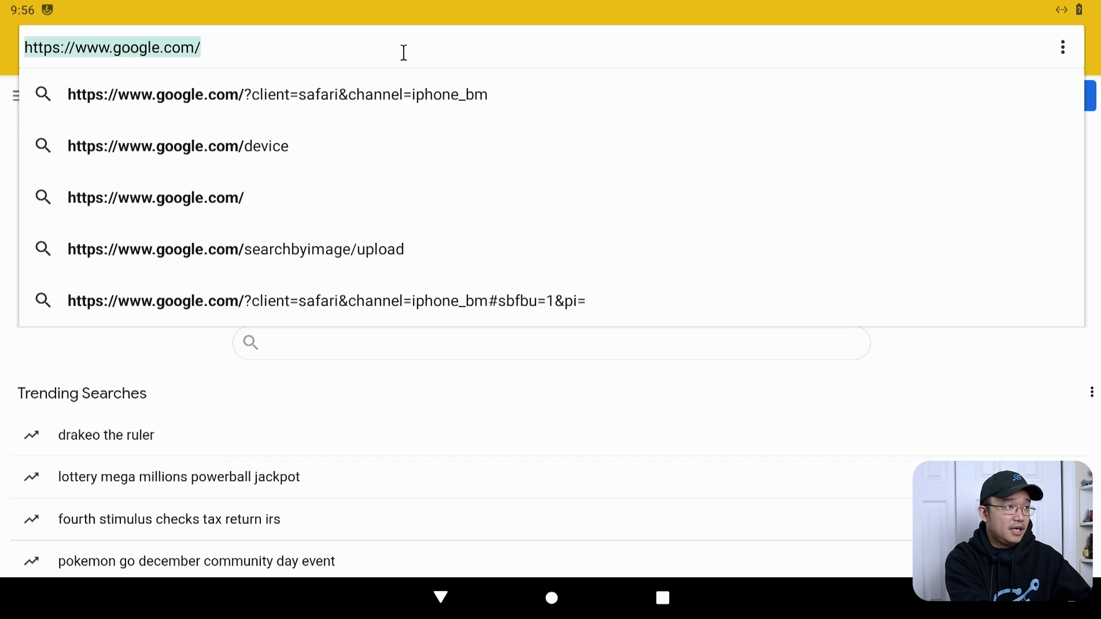
Step: Replace the address with 'novaspirit' and search the suggested 'novaspirit tech'
text(novaspirit.coinm)
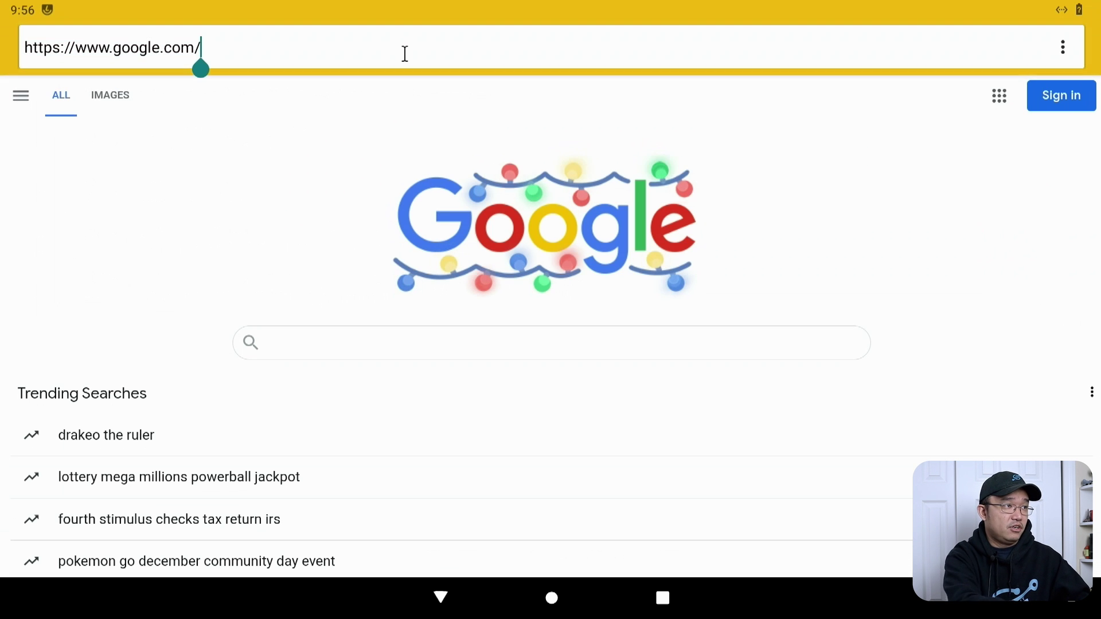
click(403, 52)
text(nova)
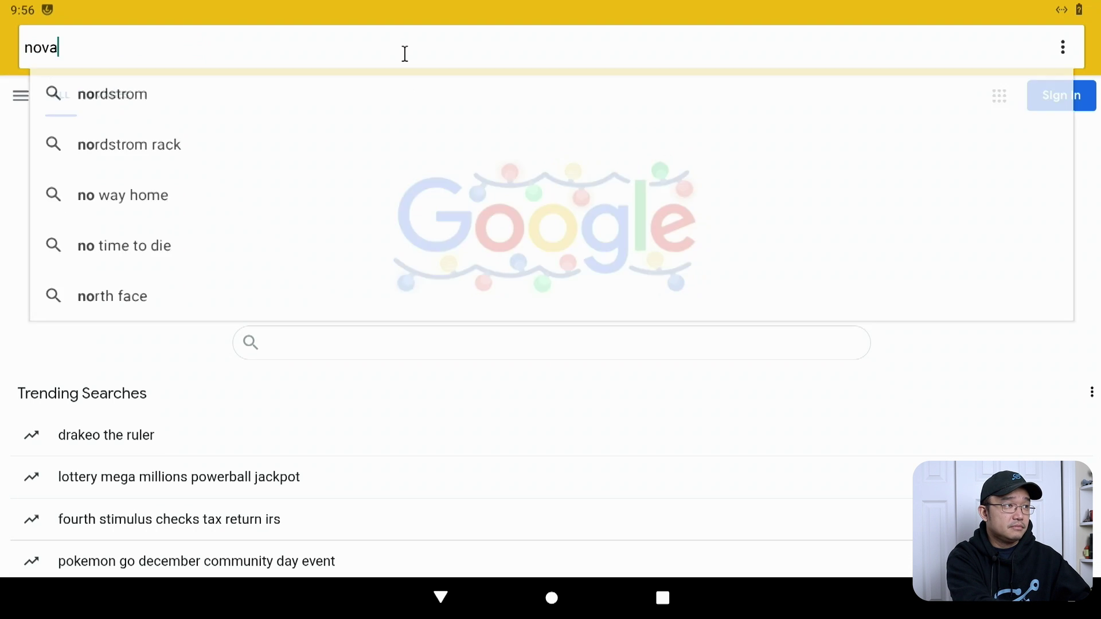
text(spirit.co)
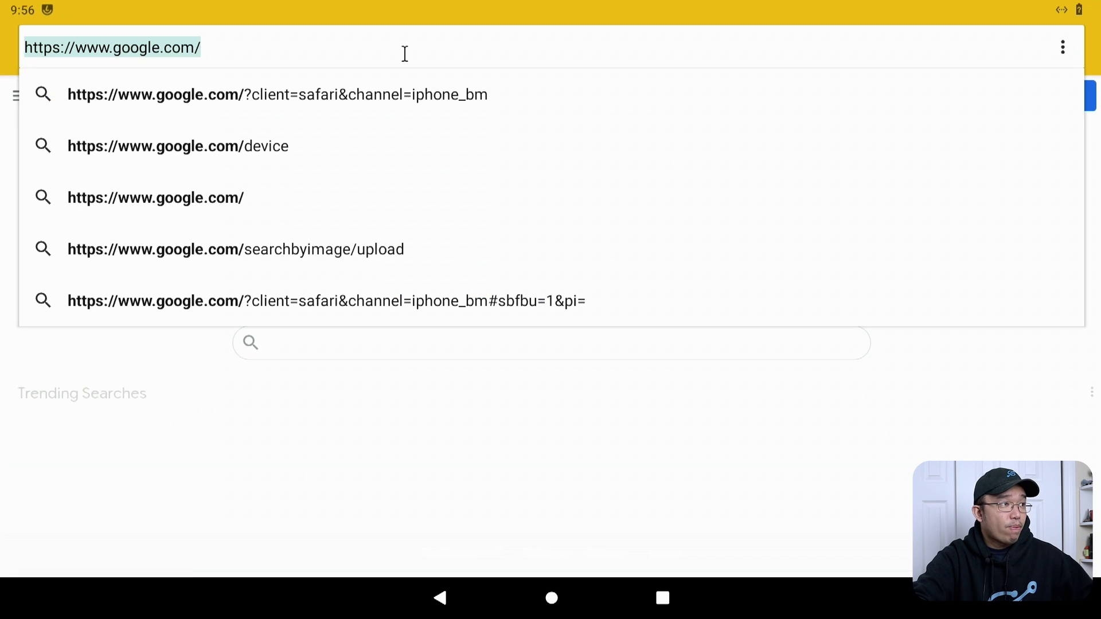
click(53, 381)
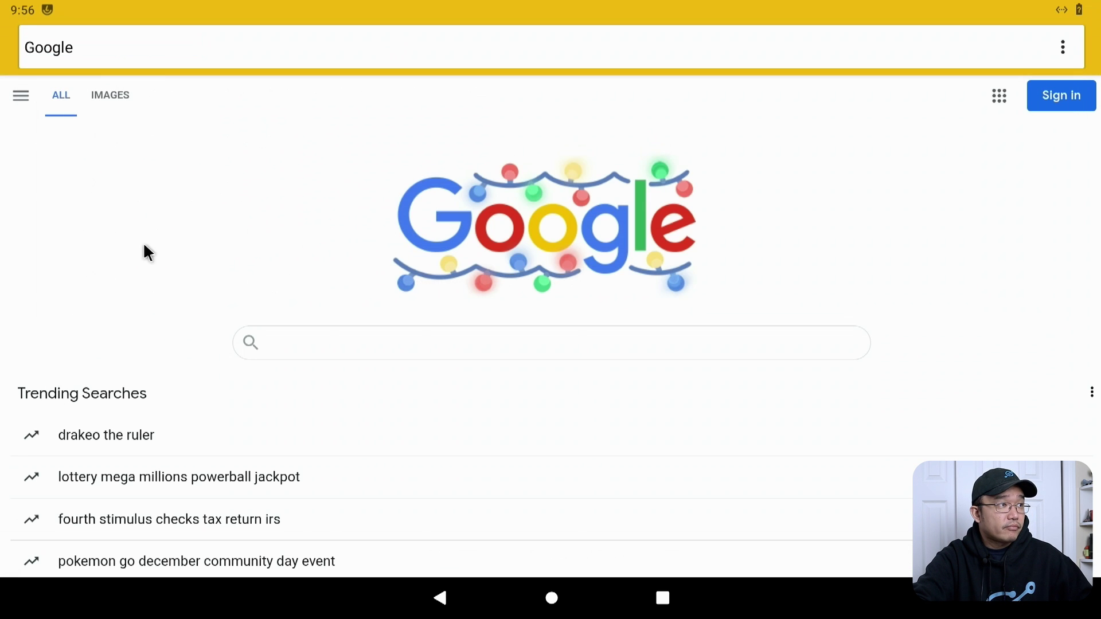
click(152, 51)
text(novaspirit.com)
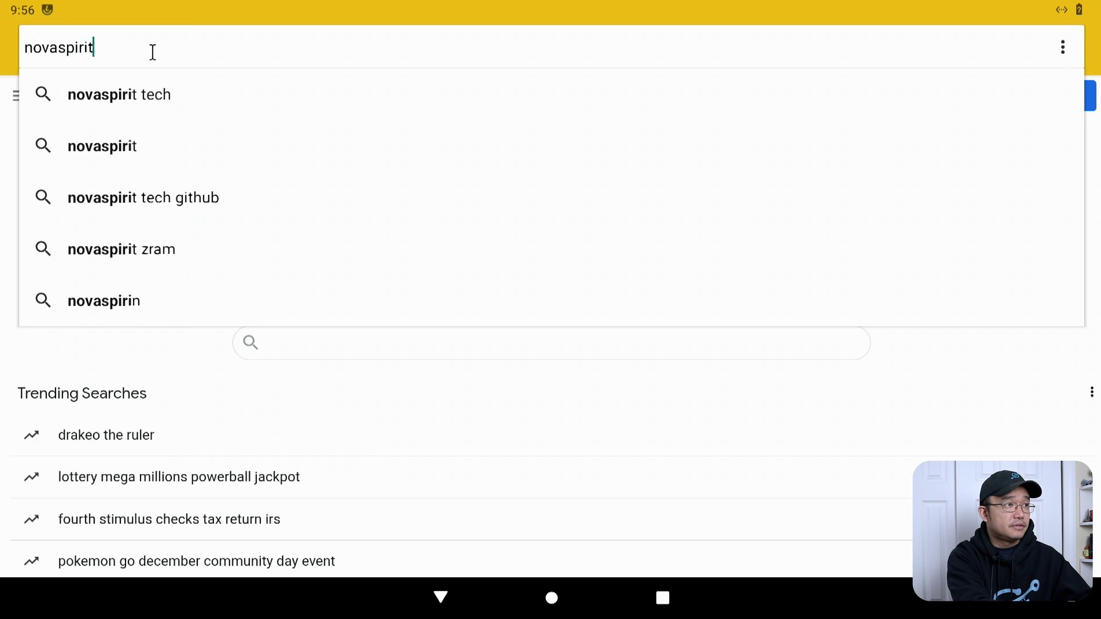
key(BackSpace)
key(BackSpace)
key(BackSpace)
key(BackSpace)
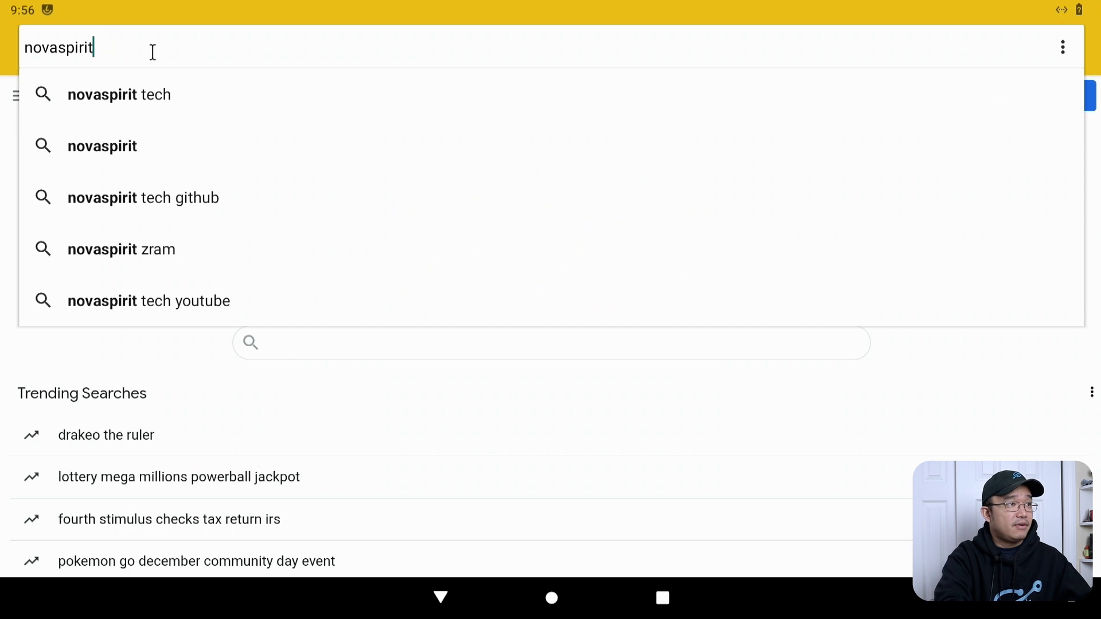
key(Escape)
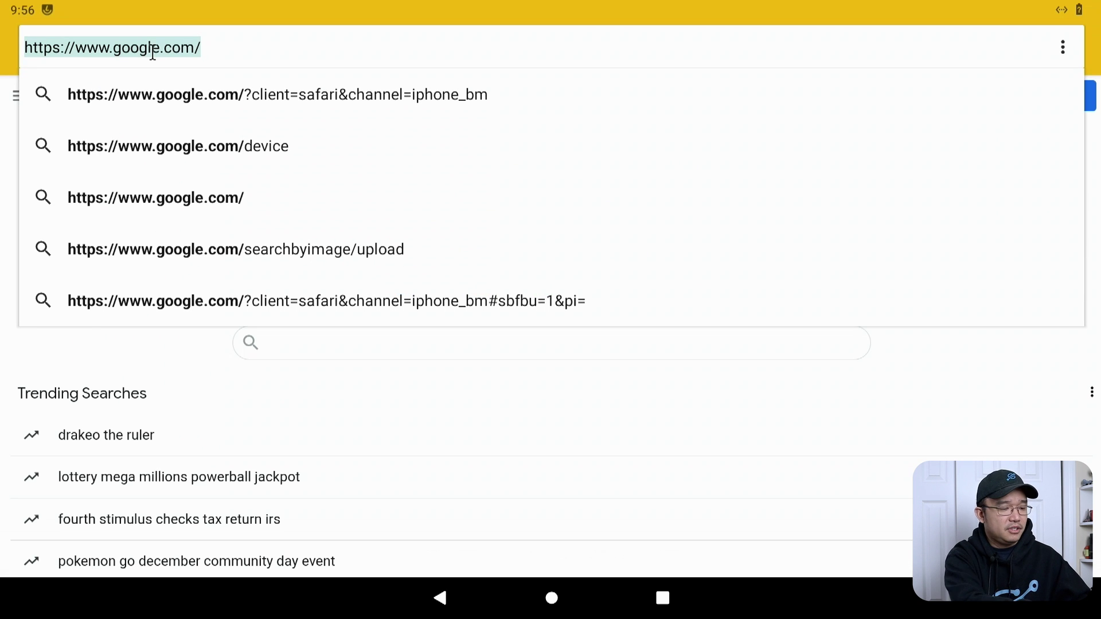
text(novaspirit)
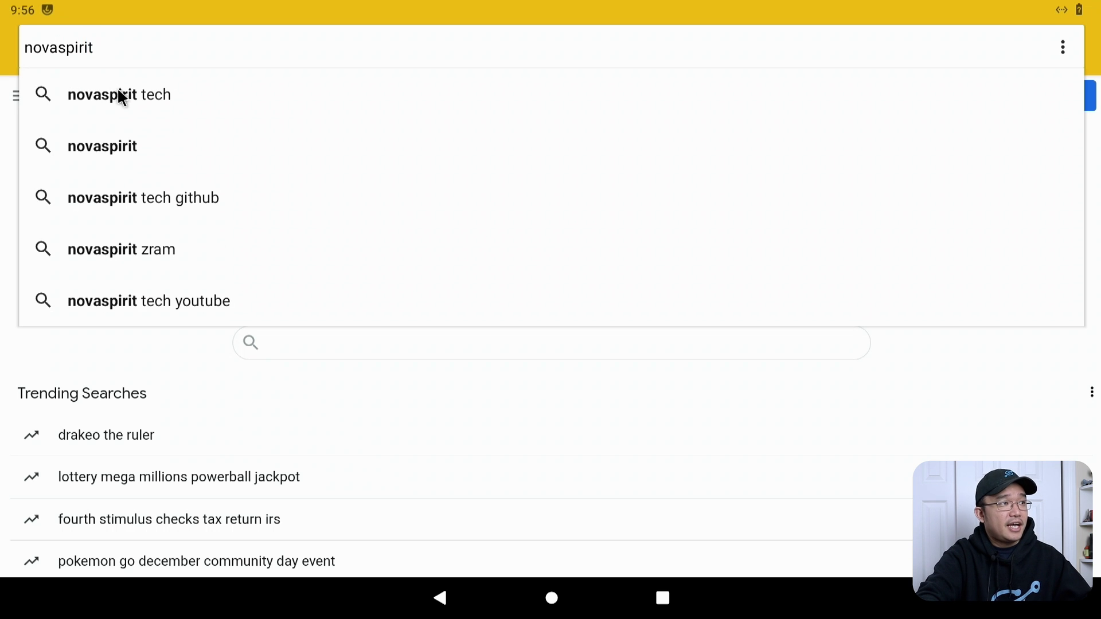
click(119, 93)
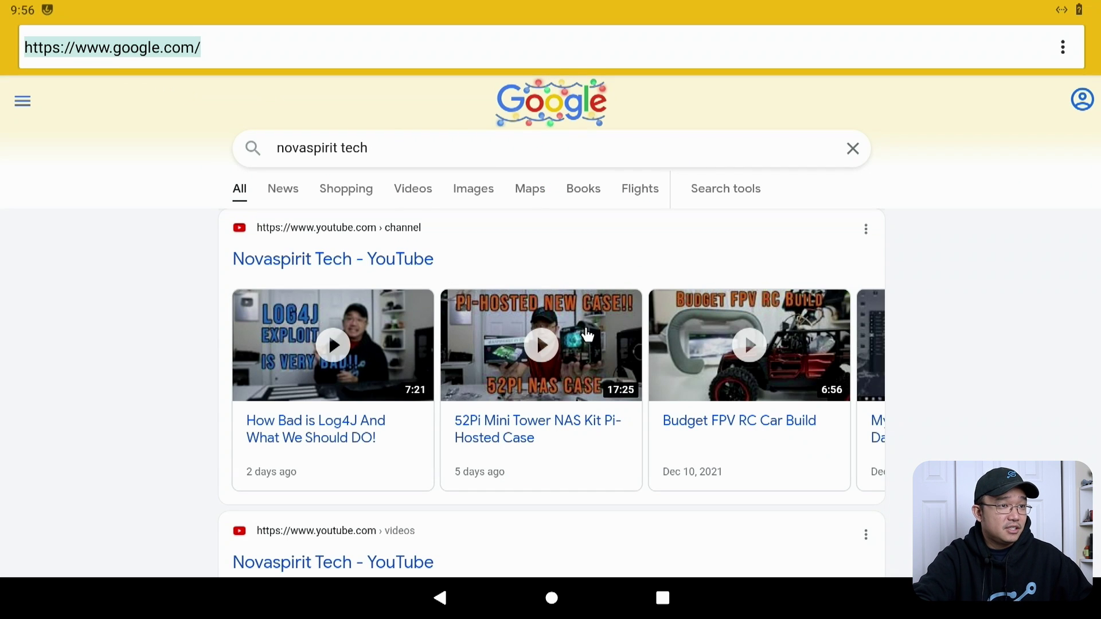
click(288, 144)
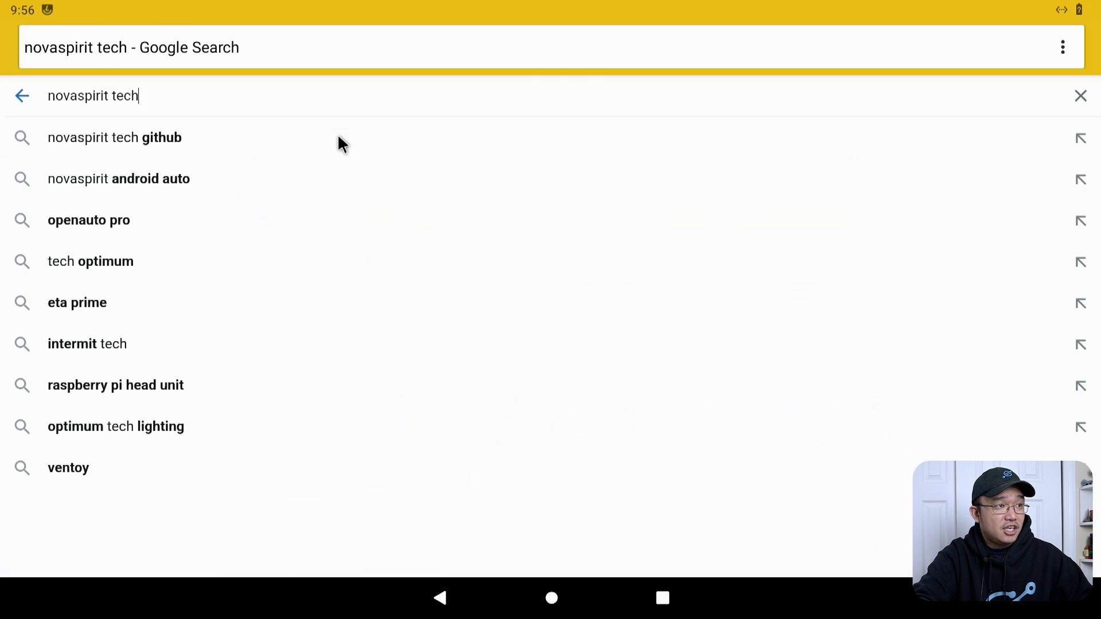
click(19, 99)
scroll(737, 181, down, 2)
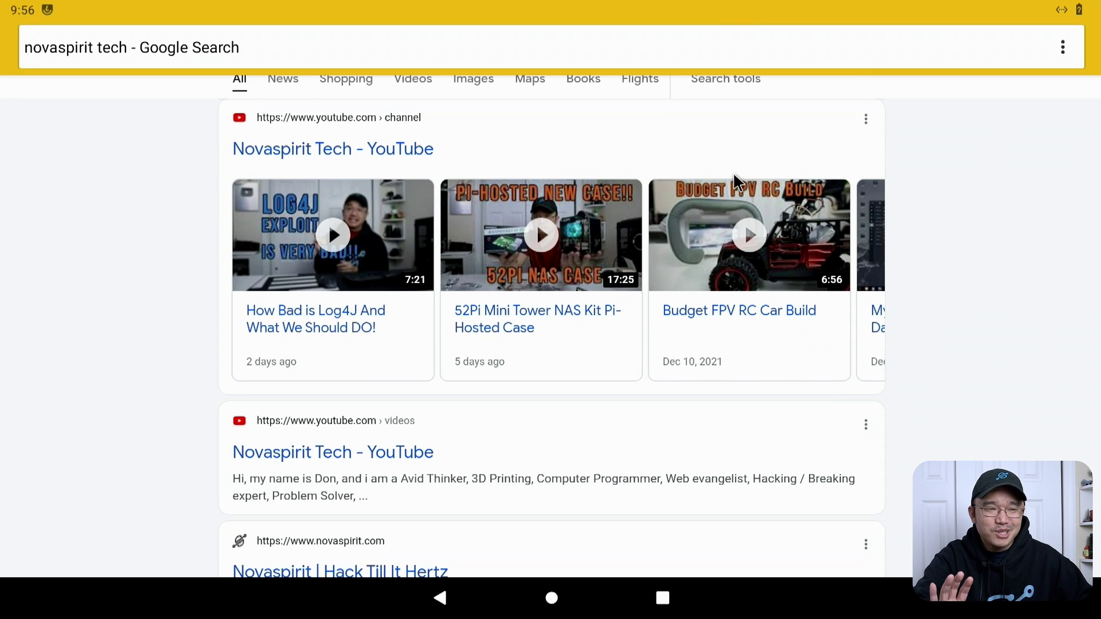
scroll(736, 181, down, 5)
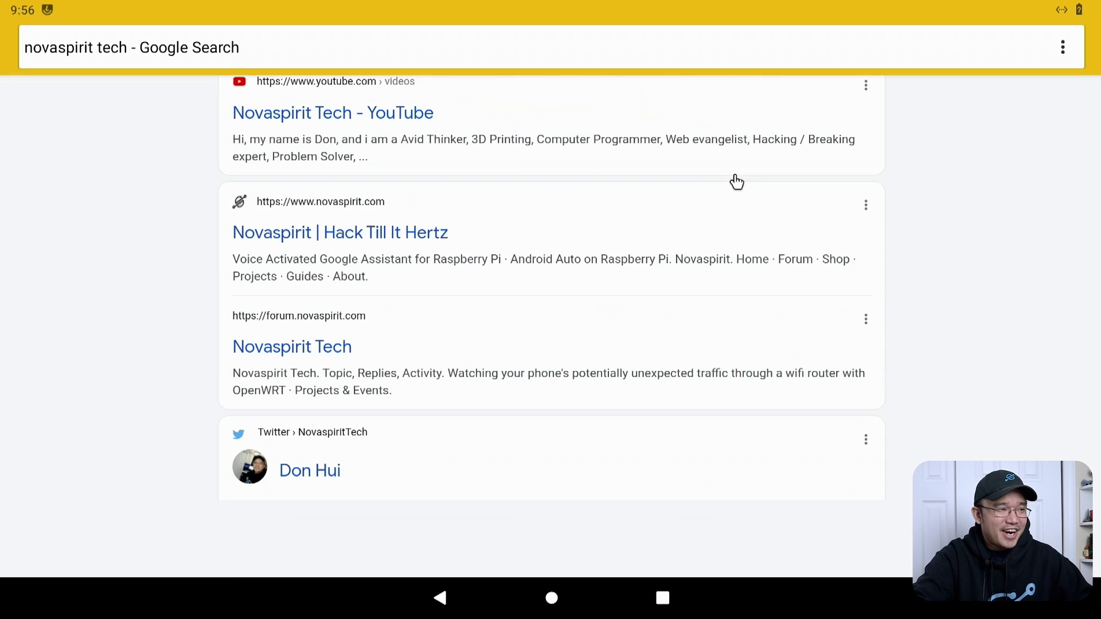
scroll(602, 212, down, 3)
scroll(387, 337, down, 2)
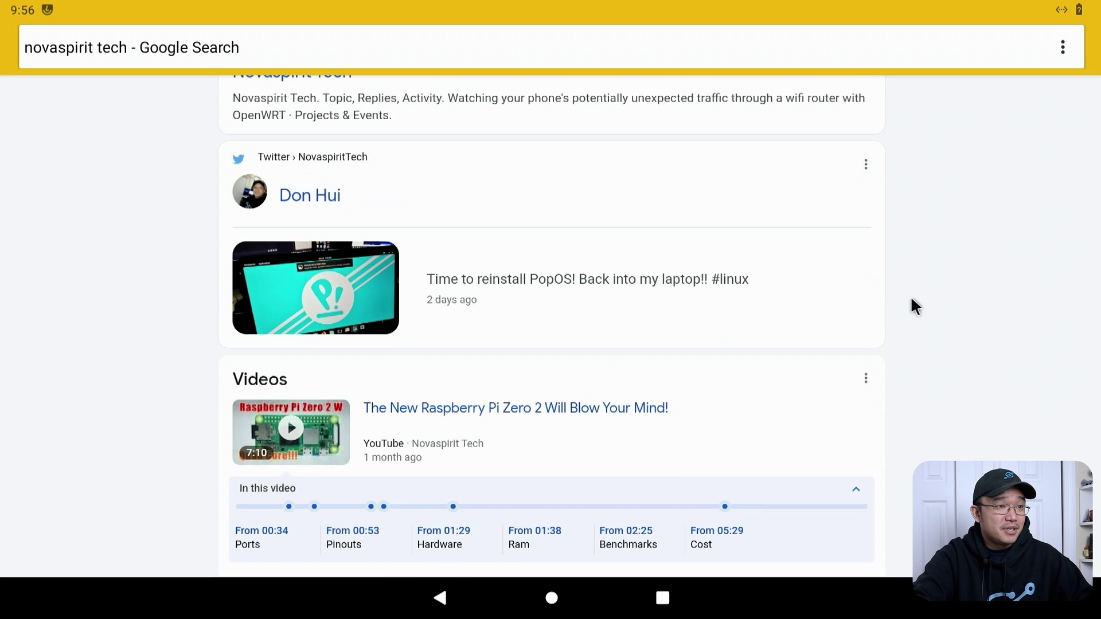
scroll(713, 338, down, 7)
scroll(418, 300, up, 15)
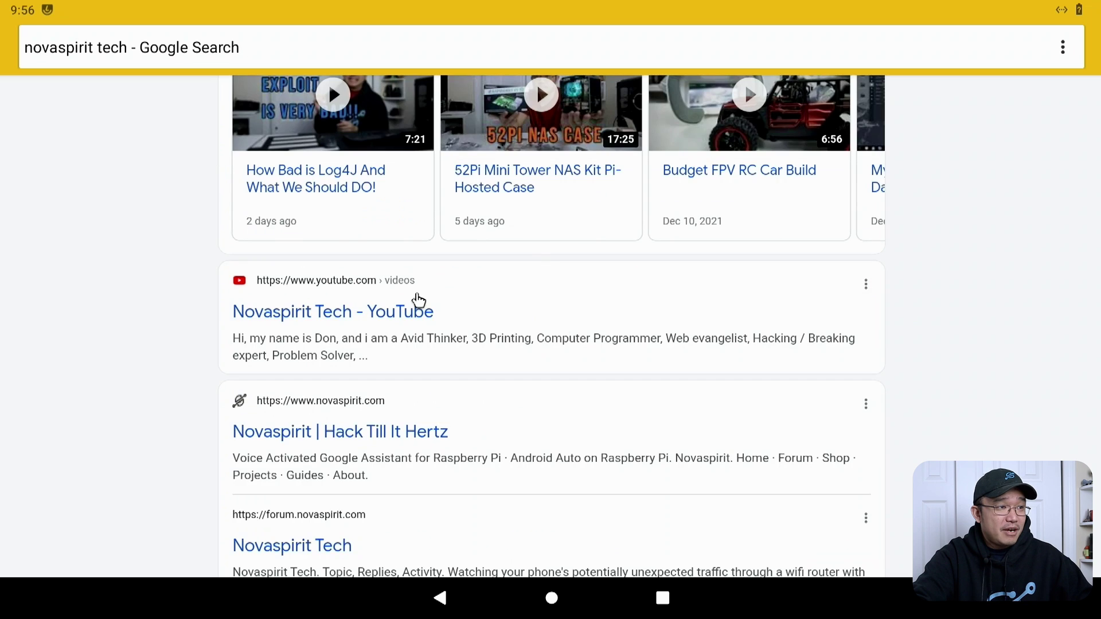
scroll(455, 332, down, 10)
scroll(456, 220, up, 10)
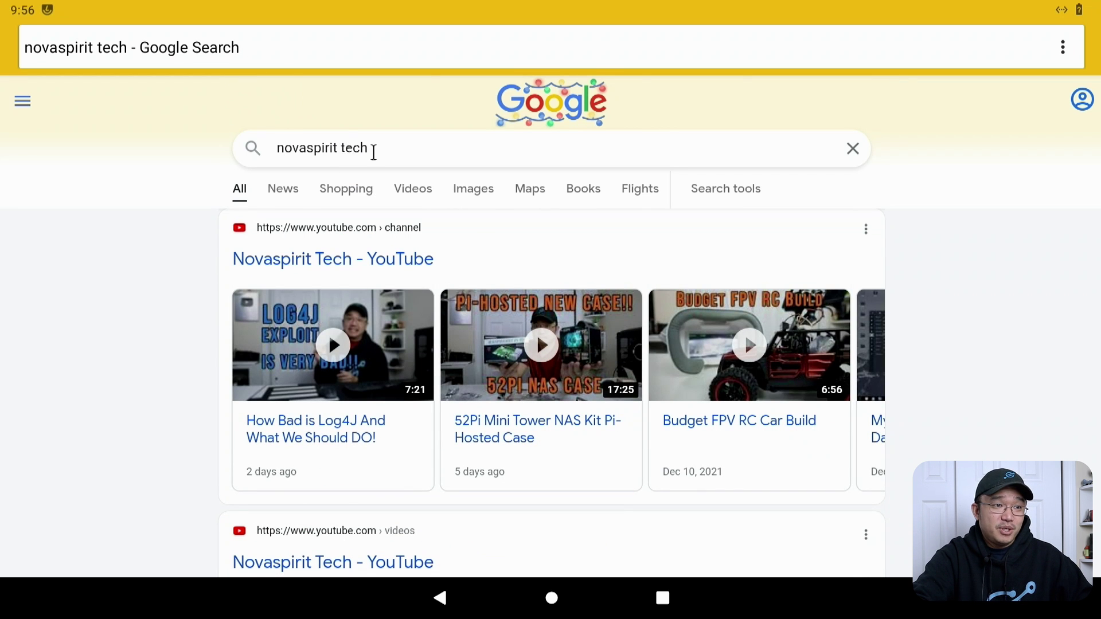
scroll(580, 229, down, 10)
scroll(585, 226, up, 10)
scroll(584, 221, down, 15)
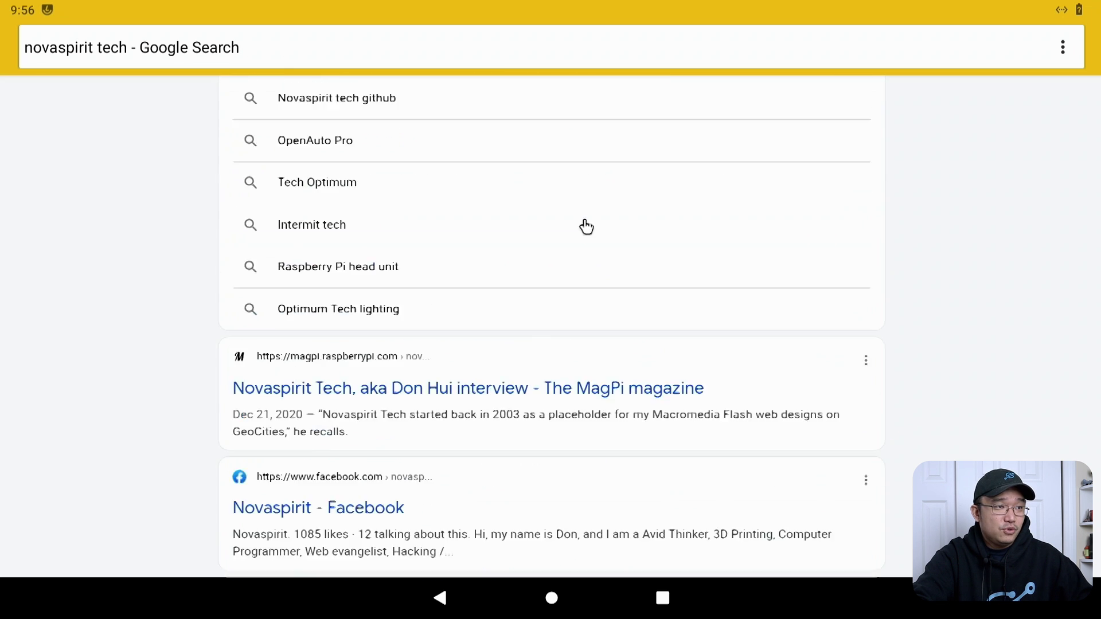
scroll(583, 224, down, 10)
click(300, 42)
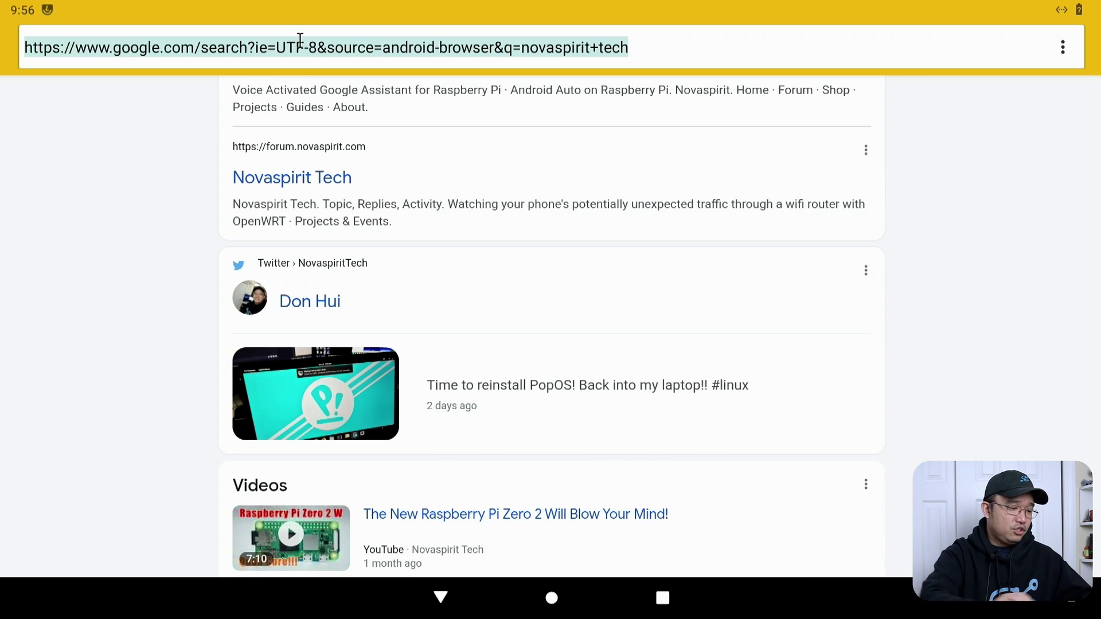
Step: Start typing a novaspirit.com address, then cancel it
text(nova)
key(BackSpace)
key(BackSpace)
key(BackSpace)
key(BackSpace)
text(ht)
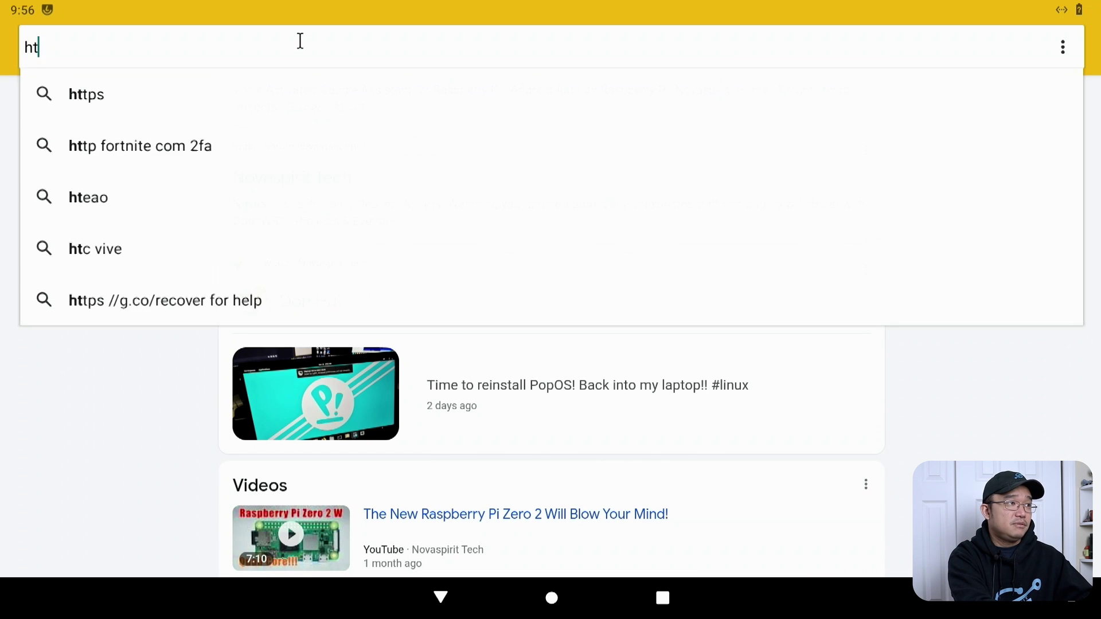
text(tps://novaspirit.c)
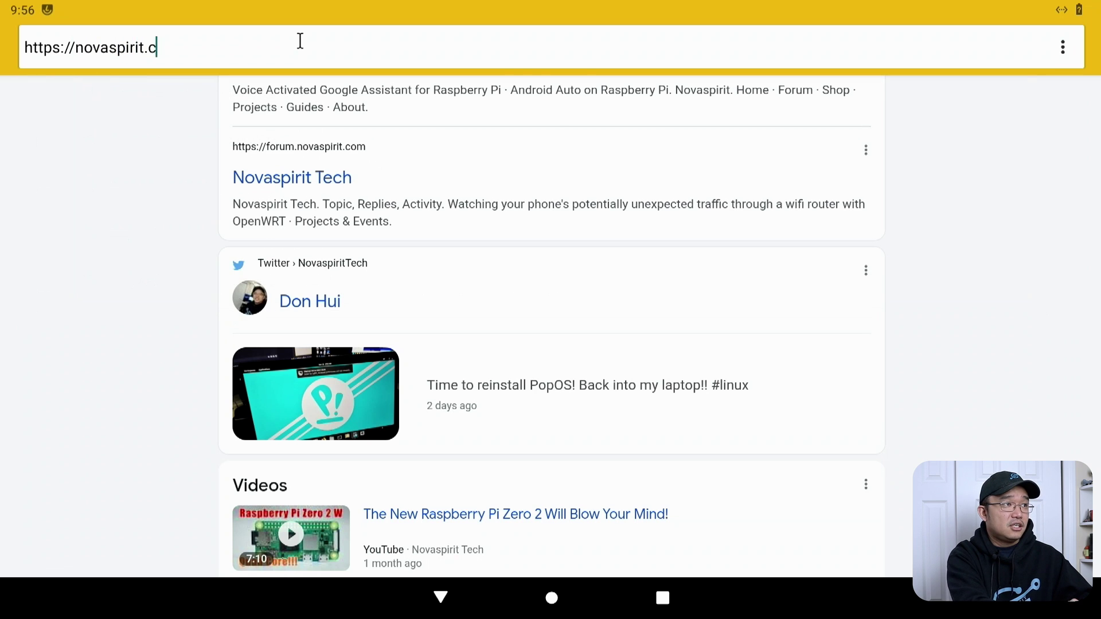
key(Escape)
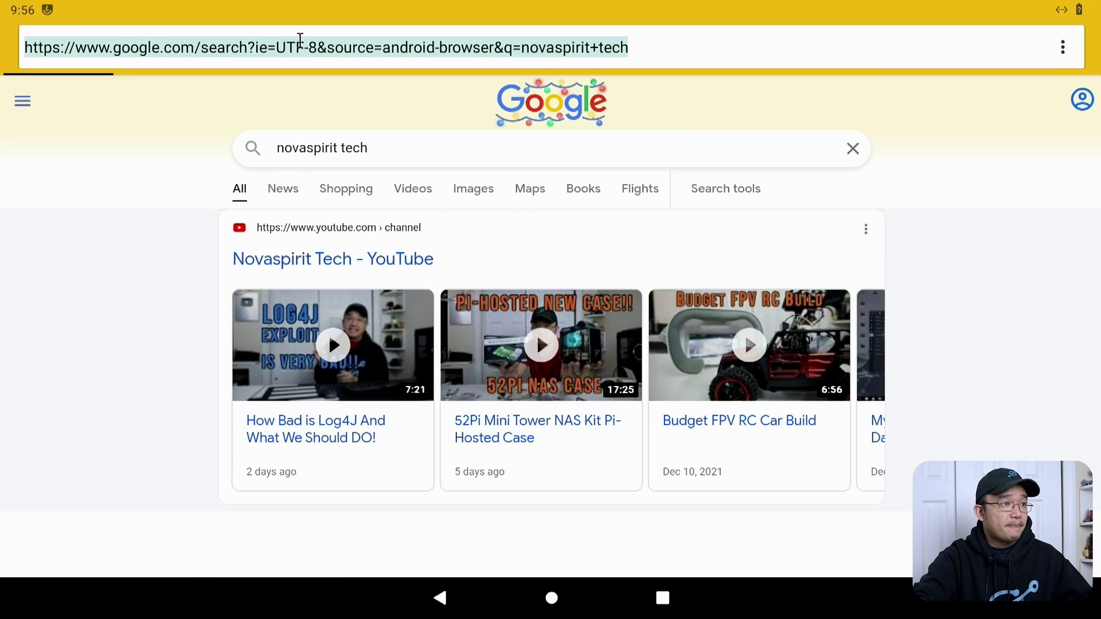
Step: Open the novaspirit.com result and scroll through its latest guides and projects
scroll(334, 158, up, 10)
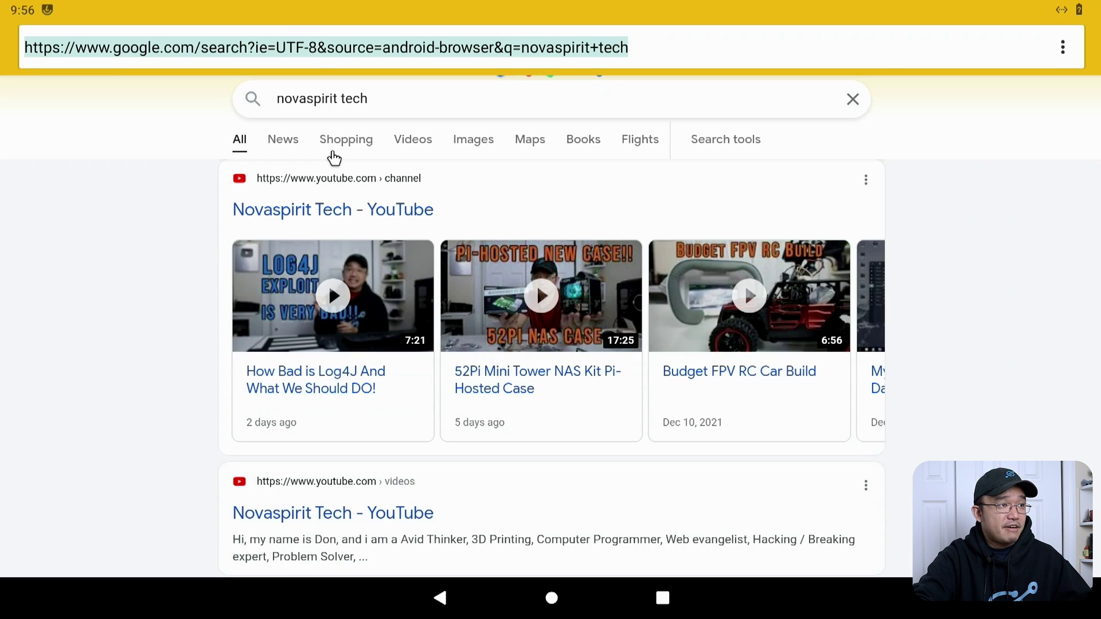
scroll(383, 330, down, 3)
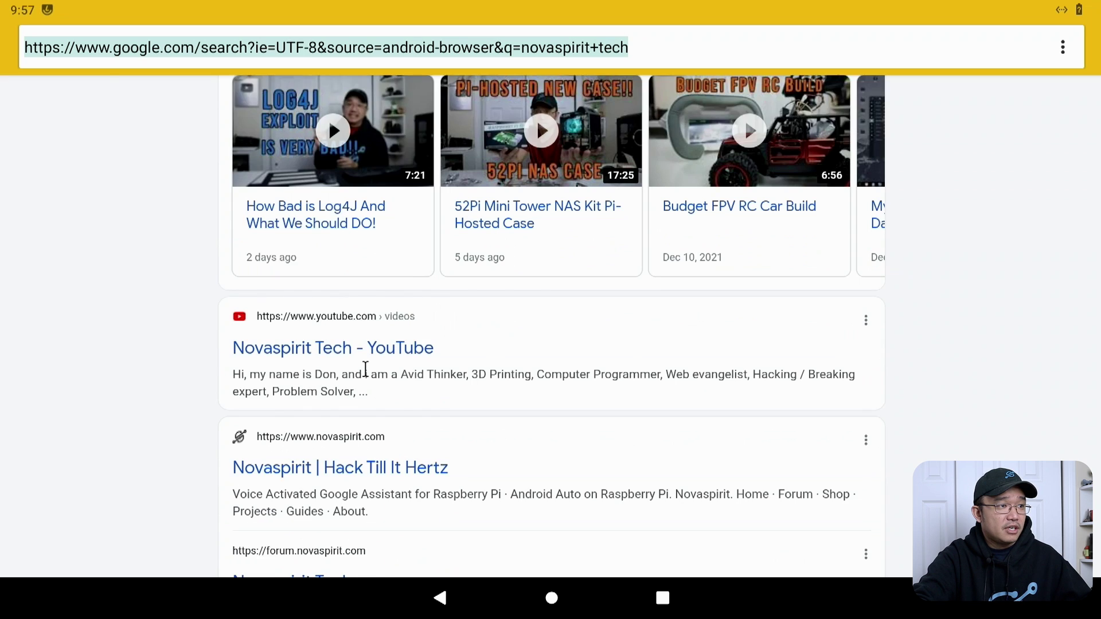
scroll(368, 370, down, 3)
click(367, 382)
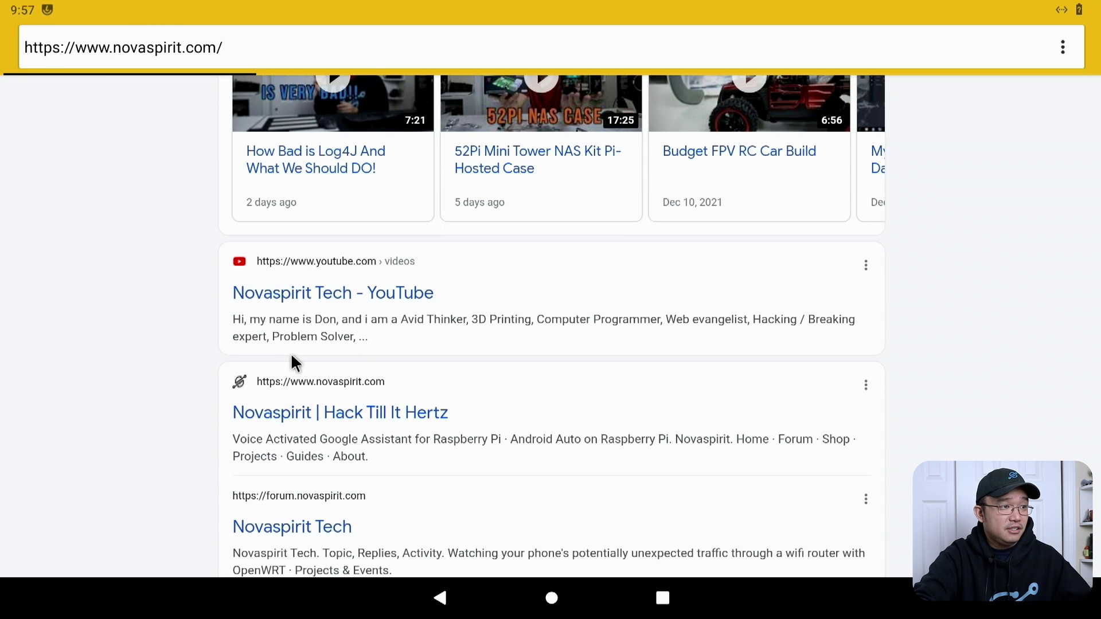
scroll(714, 214, down, 5)
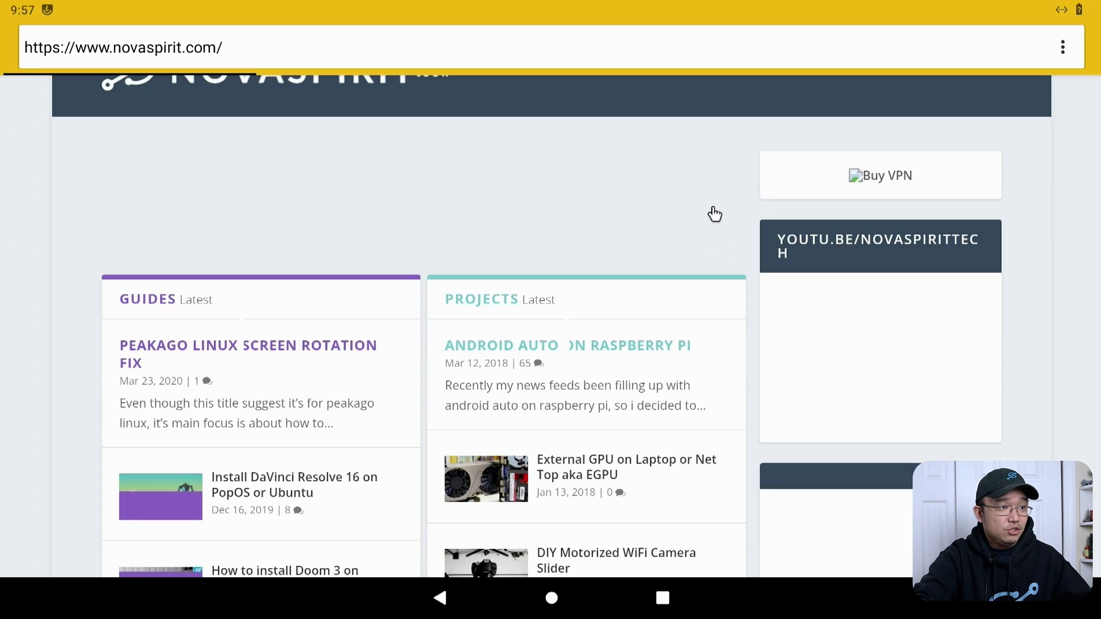
scroll(714, 214, down, 10)
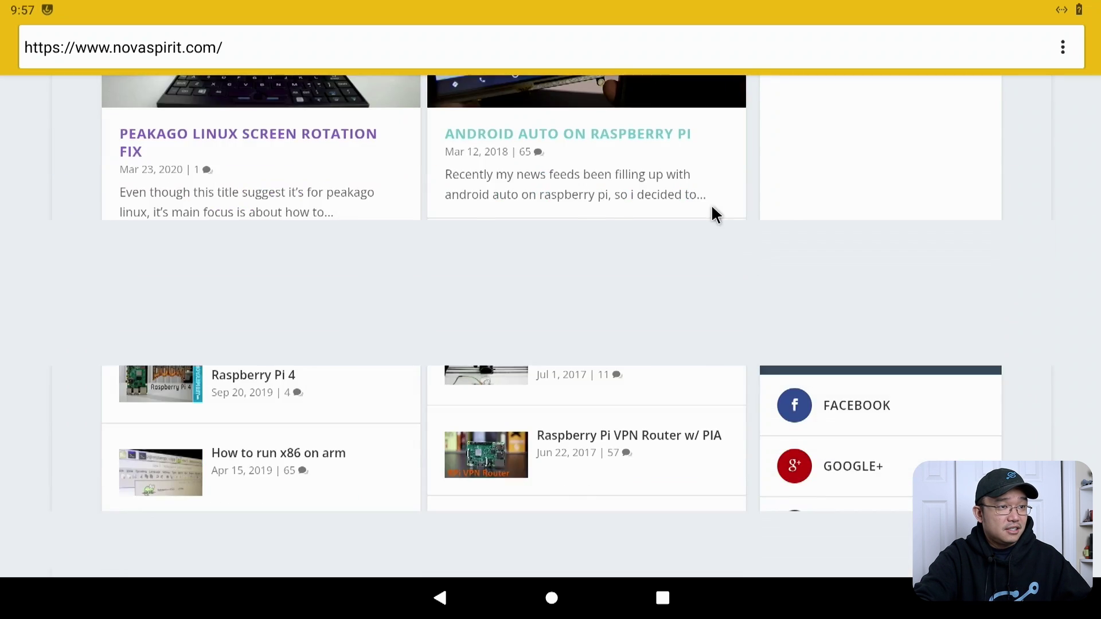
scroll(713, 214, up, 15)
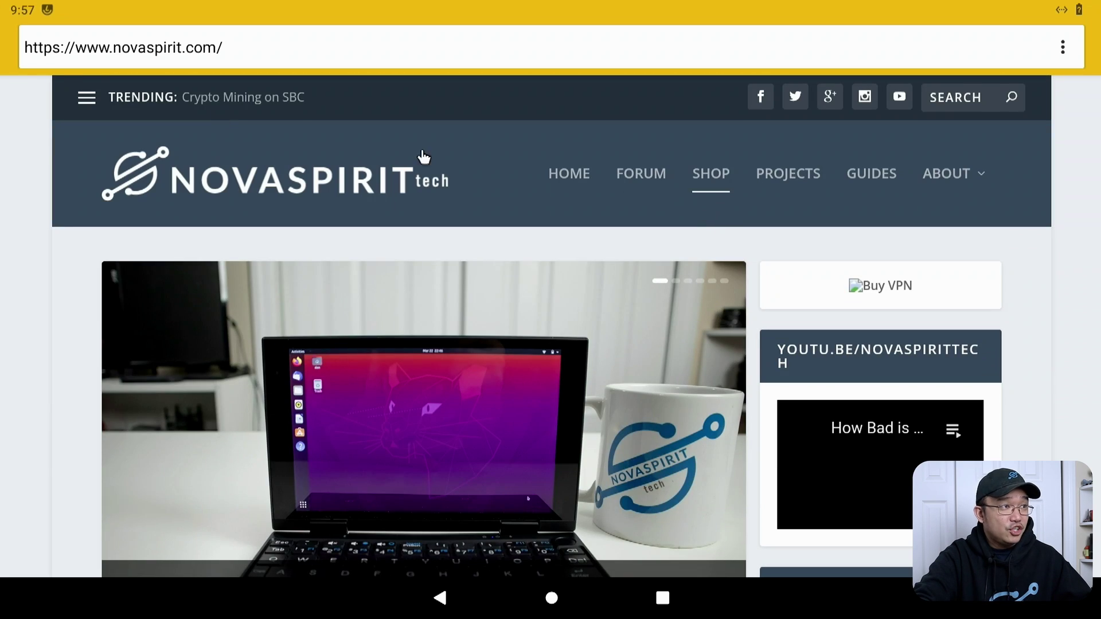
Step: Search 'youtube' from the address bar and open the youtube.com result
click(267, 56)
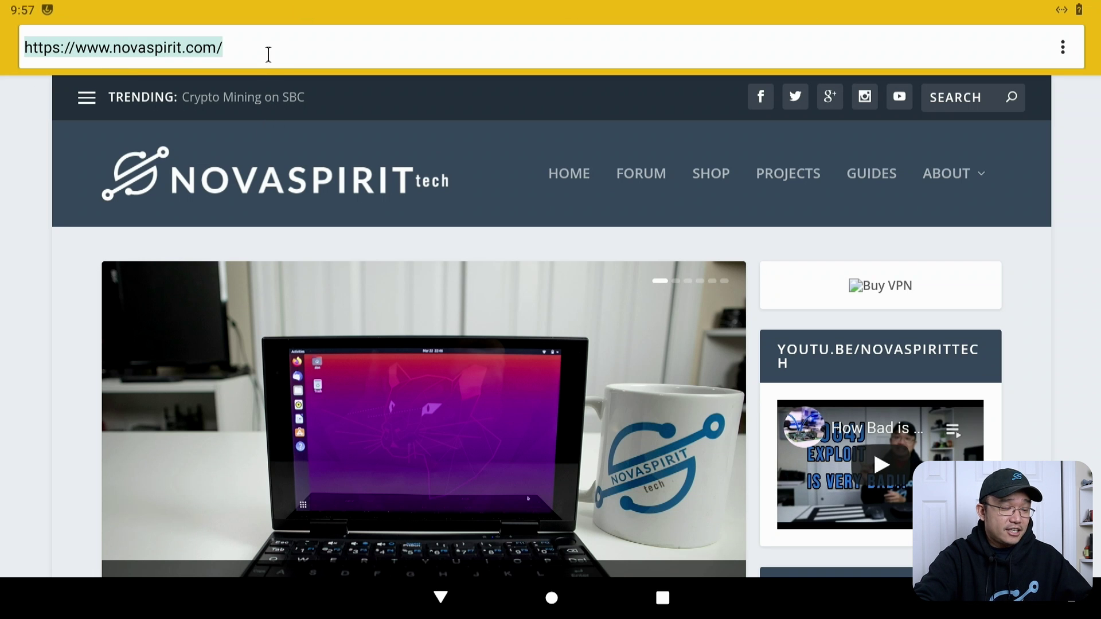
text(youtube)
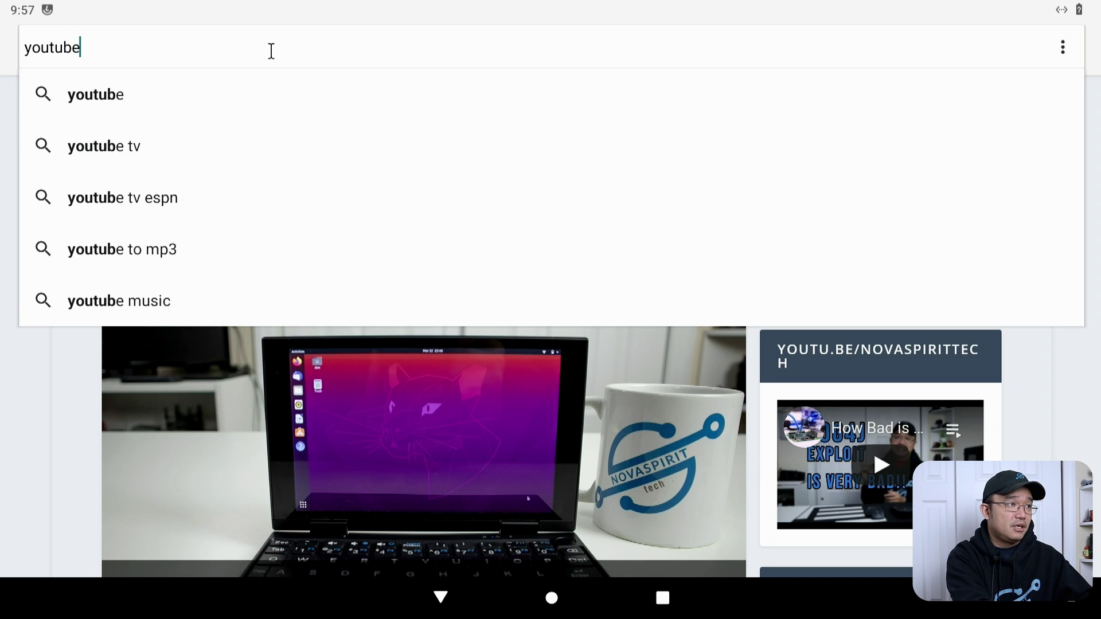
key(Escape)
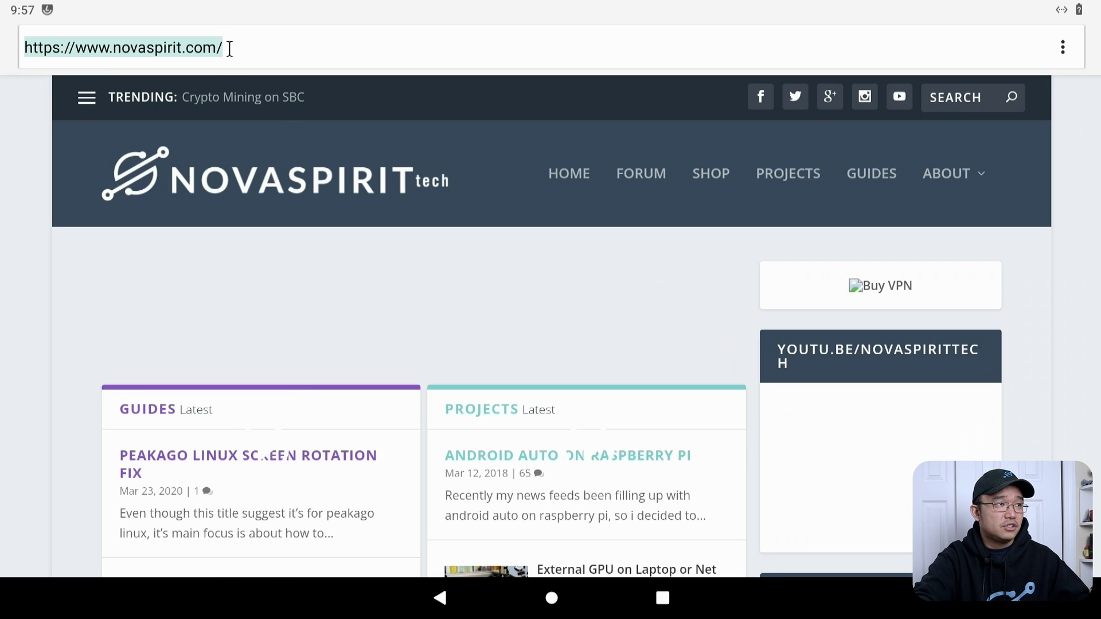
click(248, 40)
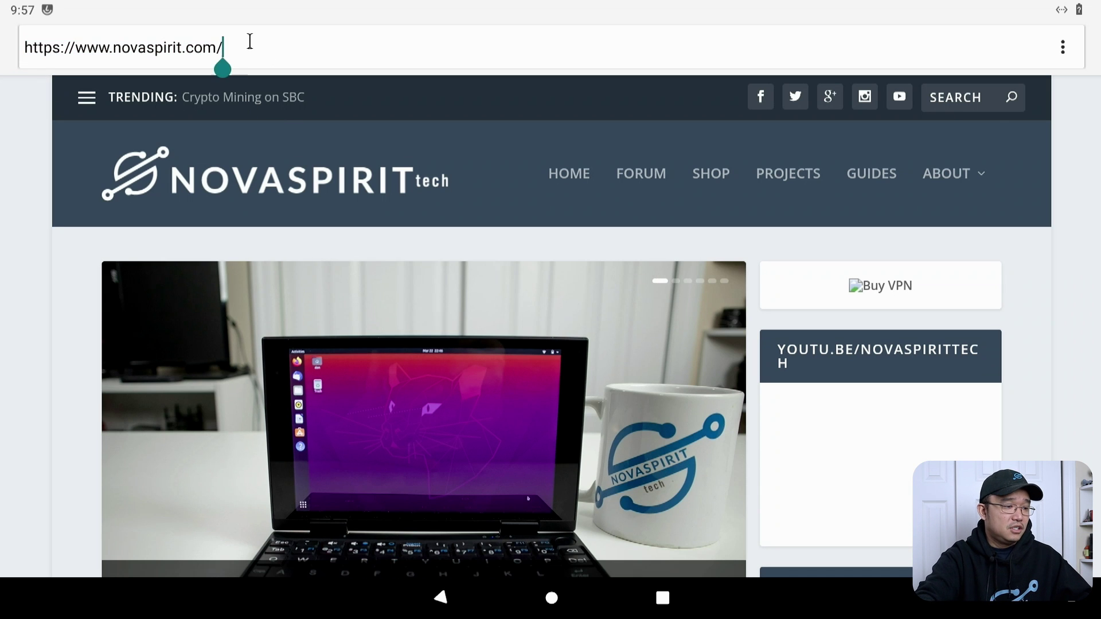
key(ctrl+a)
text(youtube)
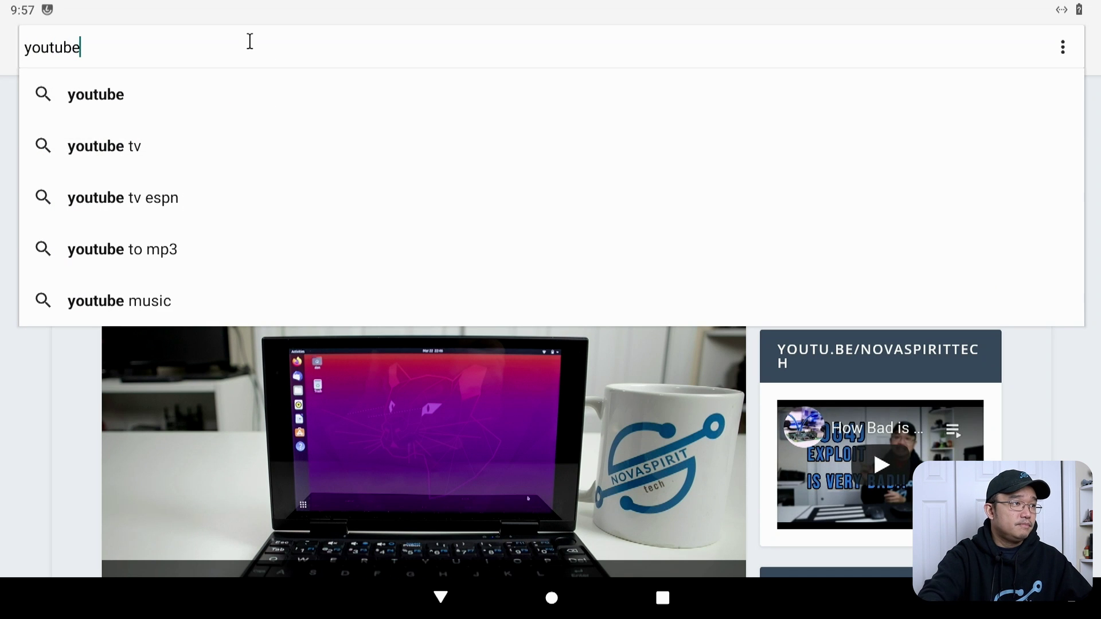
click(97, 92)
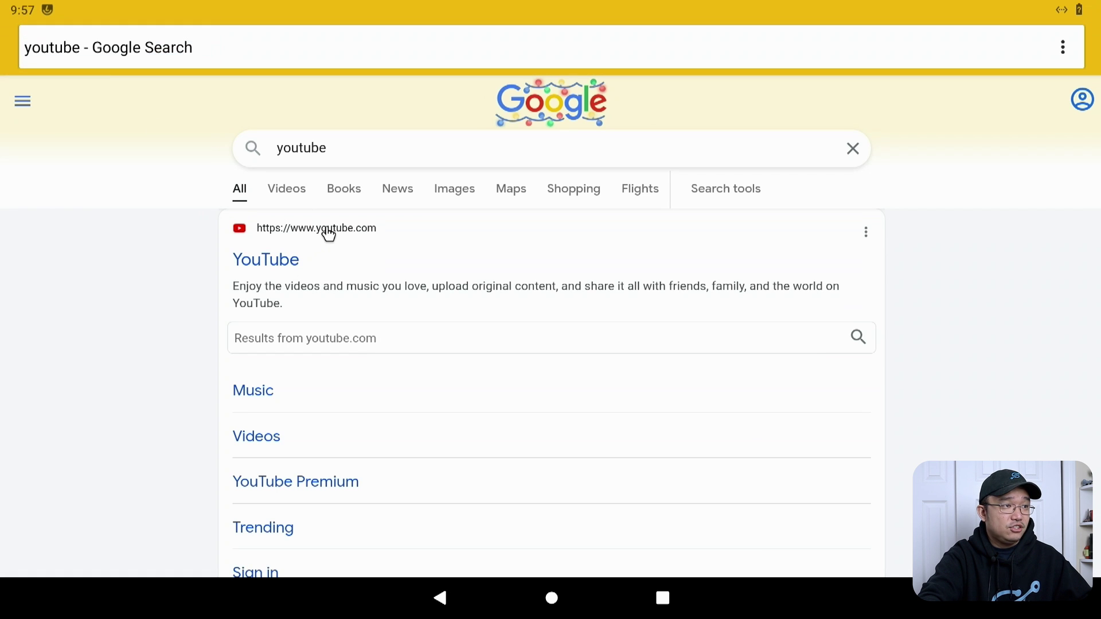
click(329, 235)
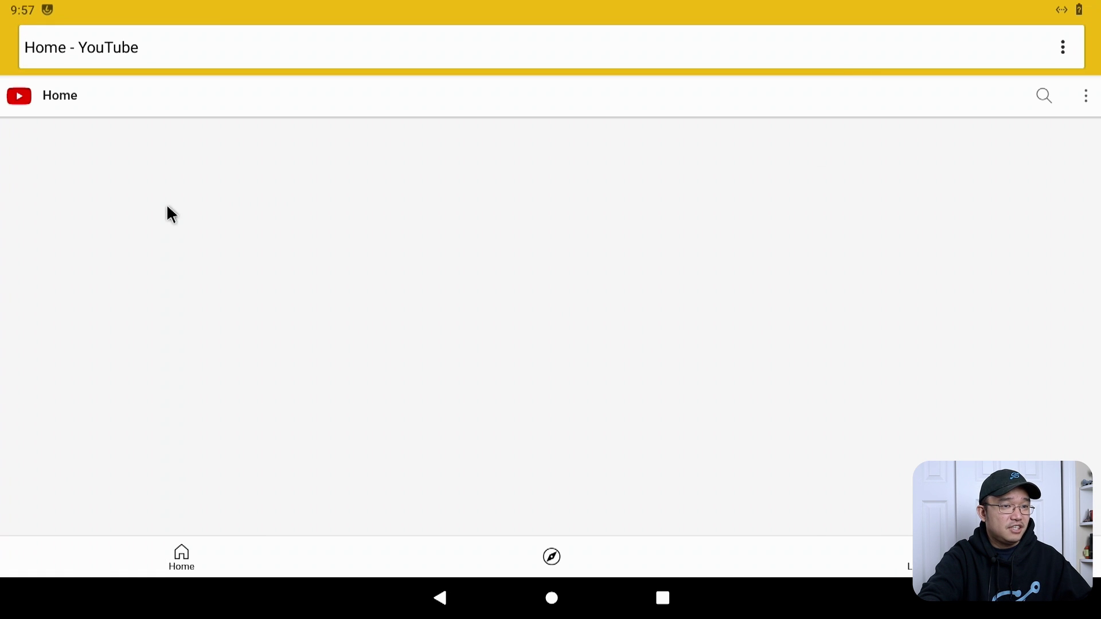
scroll(818, 308, down, 1)
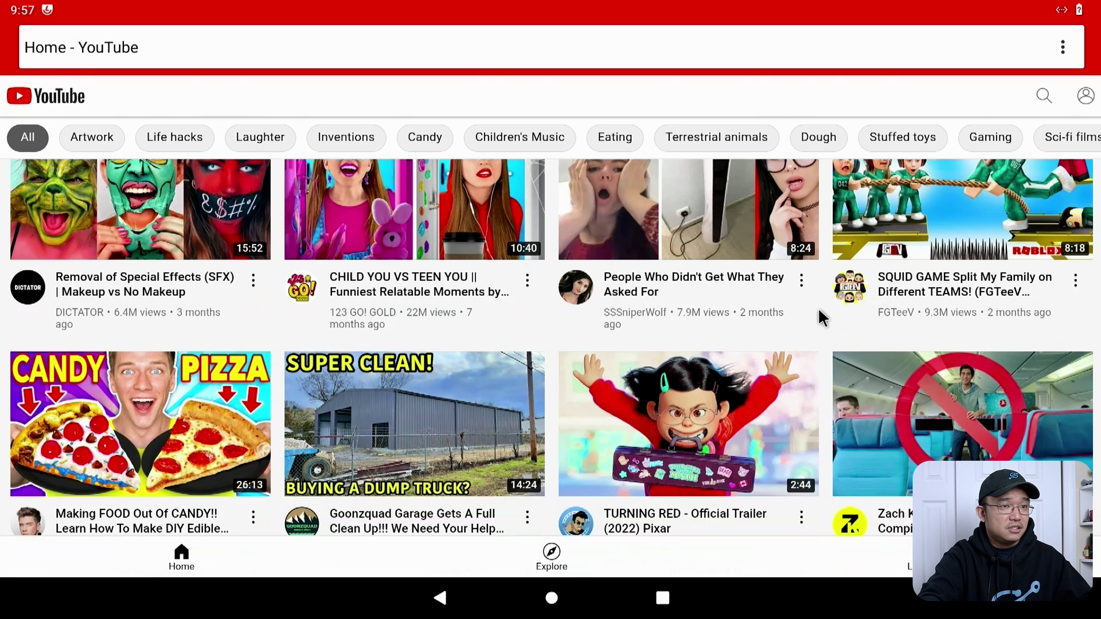
click(954, 201)
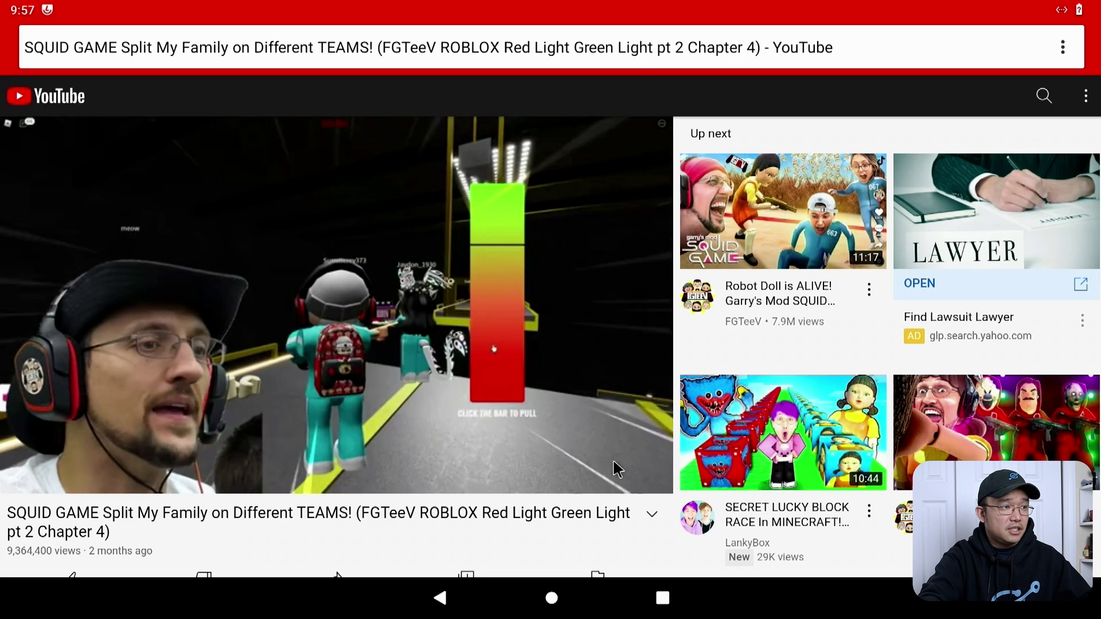
scroll(617, 469, down, 2)
scroll(743, 445, down, 8)
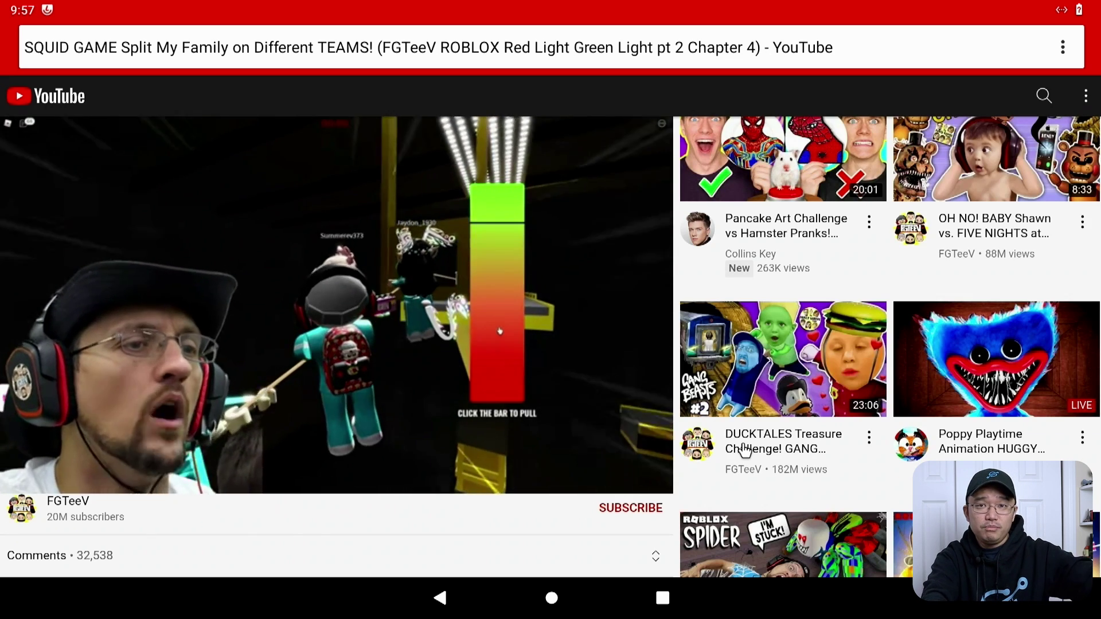
scroll(589, 441, up, 2)
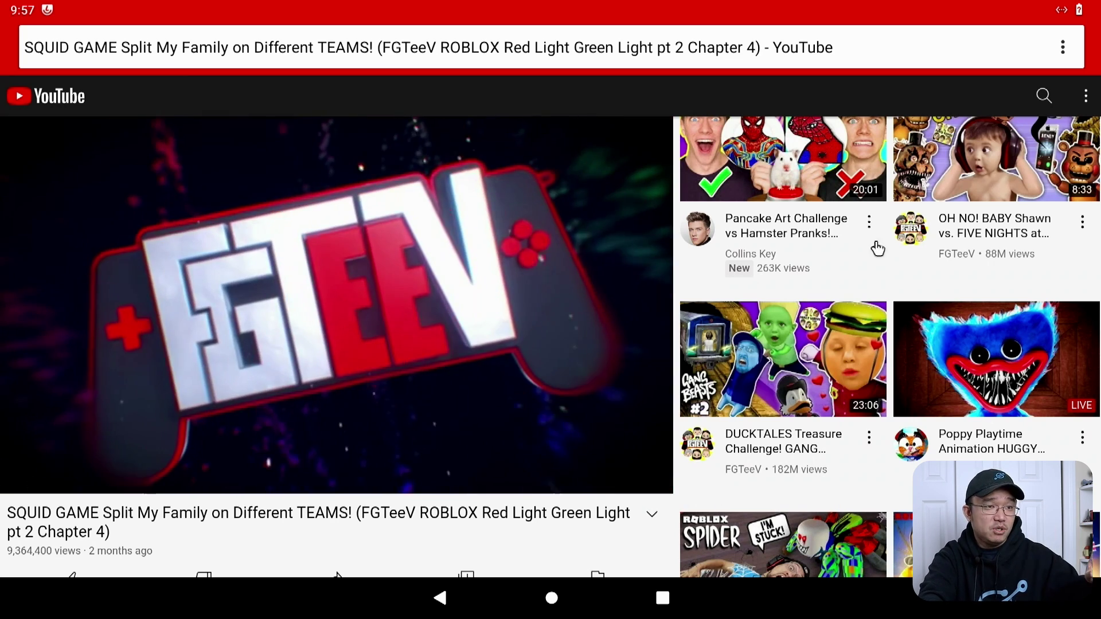
scroll(877, 249, down, 5)
scroll(574, 387, down, 2)
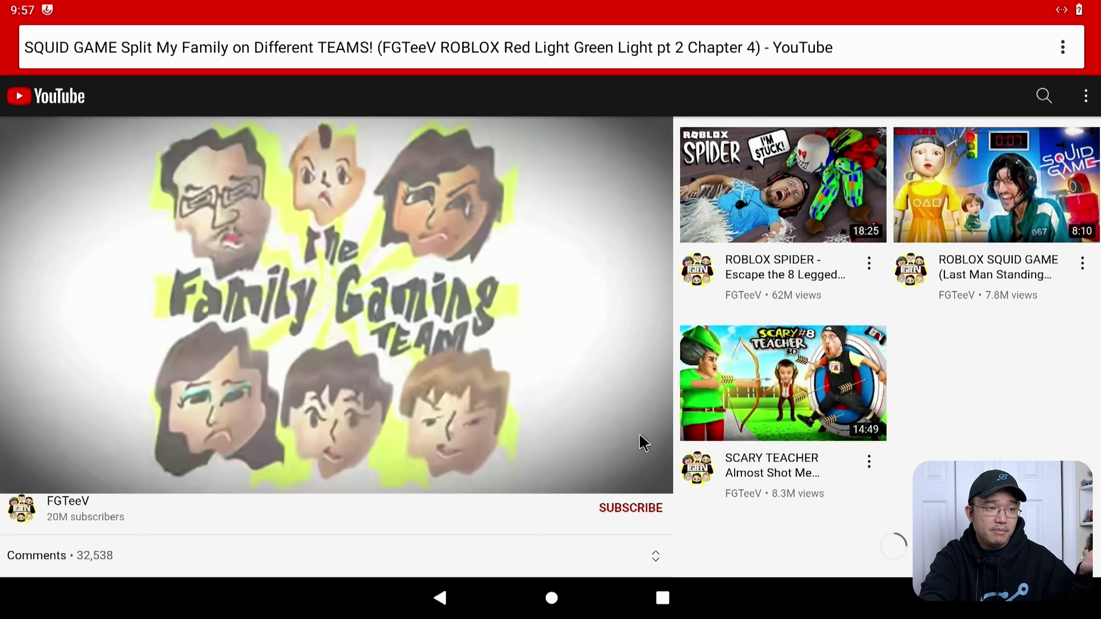
scroll(695, 439, down, 6)
scroll(696, 439, down, 3)
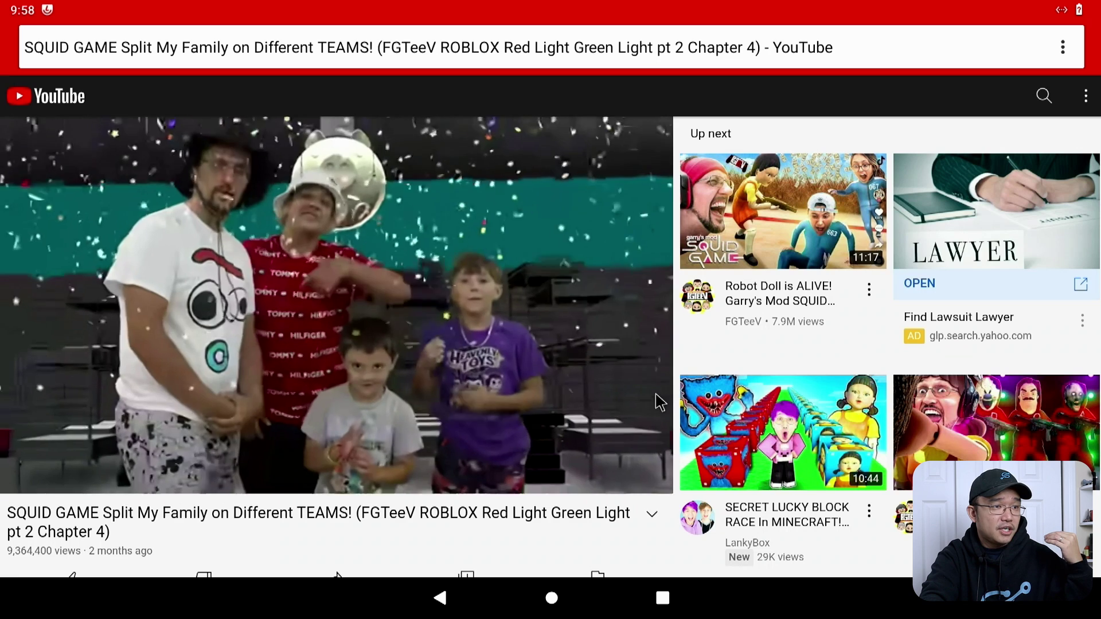
click(61, 102)
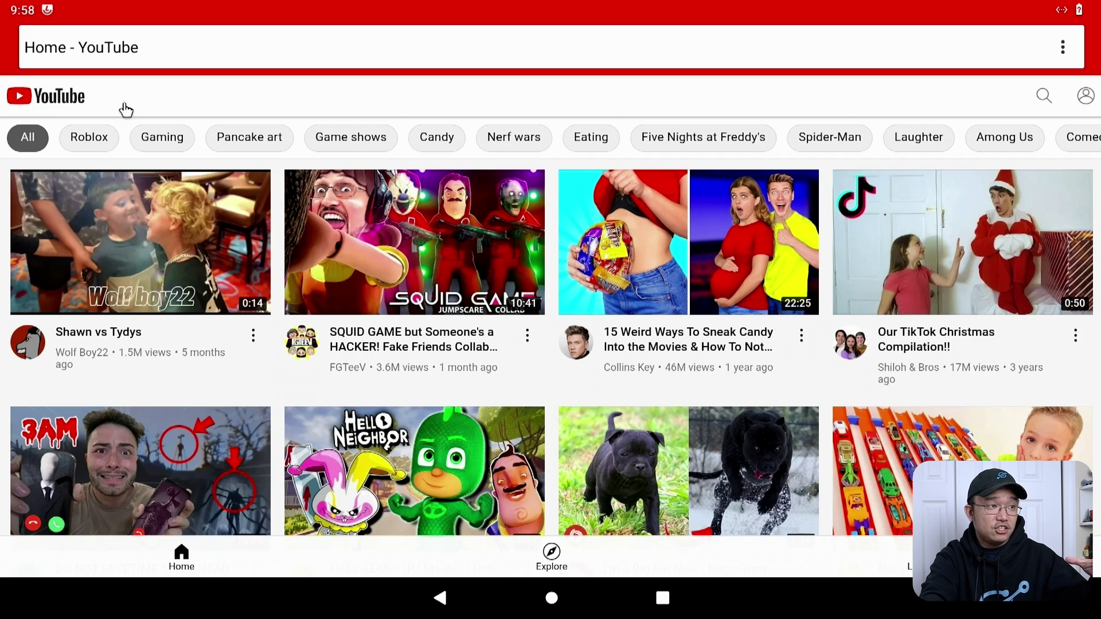
Step: Go to the home screen and swipe up to reveal the full app drawer
click(562, 599)
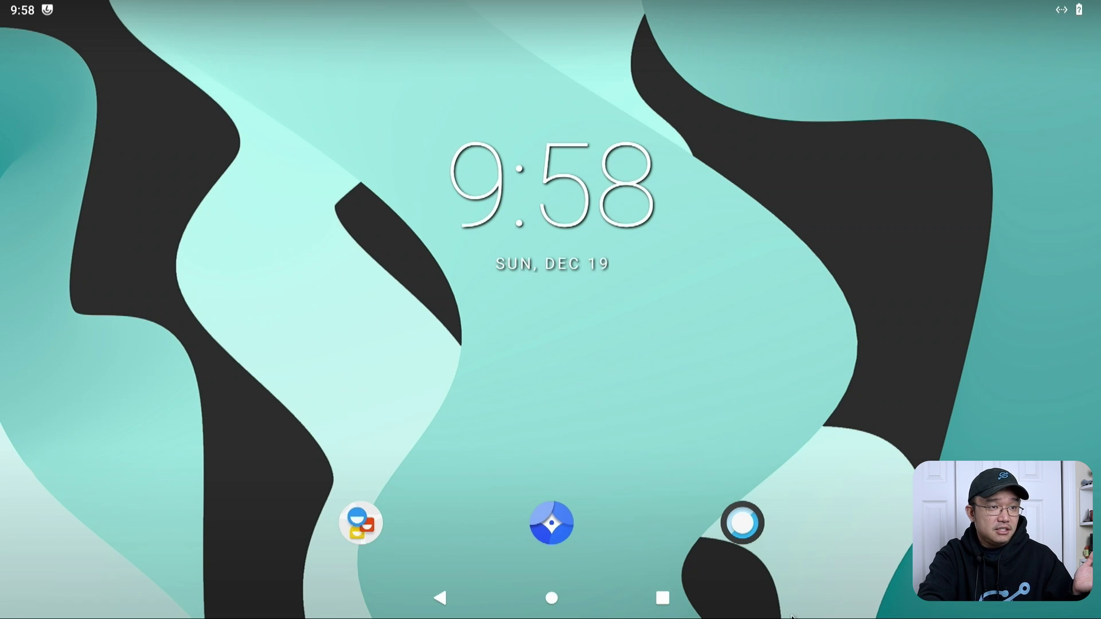
drag(792, 616, 774, 188)
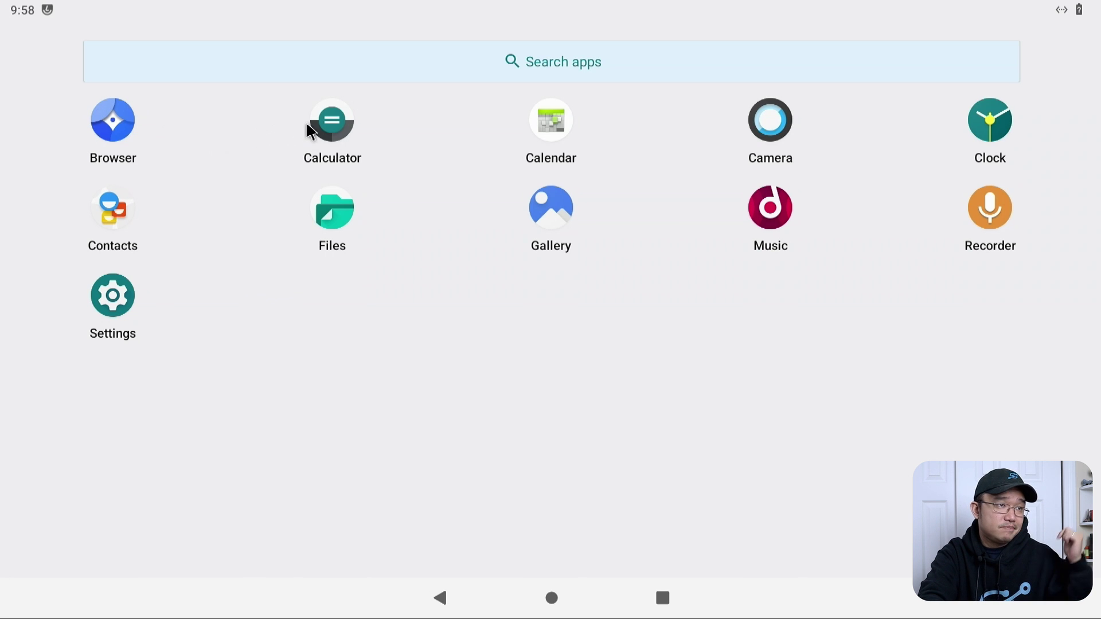
Step: Launch Calculator from the app drawer
click(325, 130)
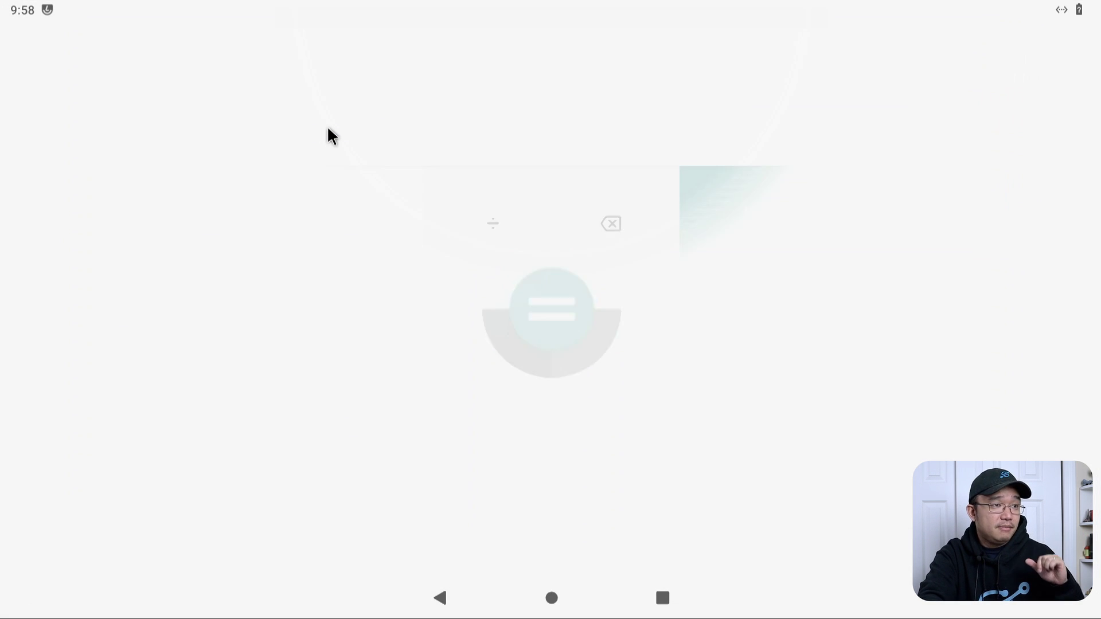